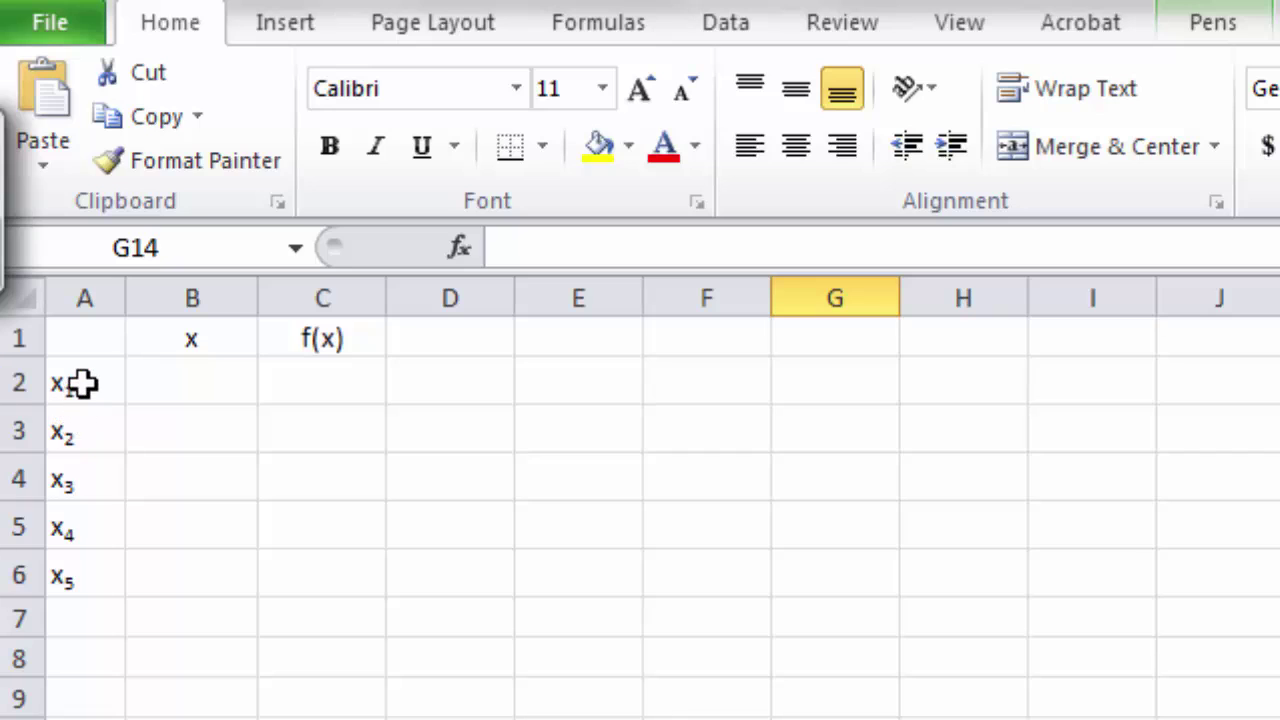
# Step: Enter the x values 2, 4, 5, 7 and 9 in cells B2 to B6
pyautogui.moveTo(91, 383); pyautogui.dragTo(95, 572)
pyautogui.click(210, 374)
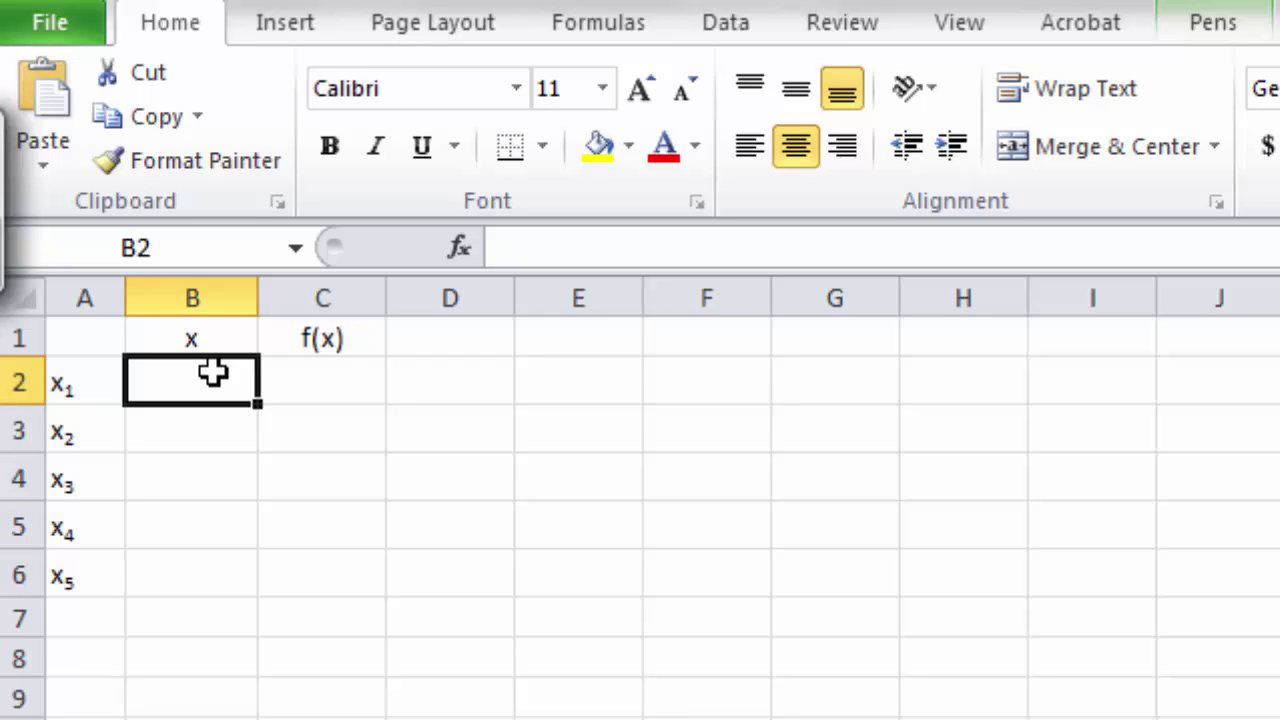
pyautogui.write('2')
pyautogui.press('Return')
pyautogui.write('4')
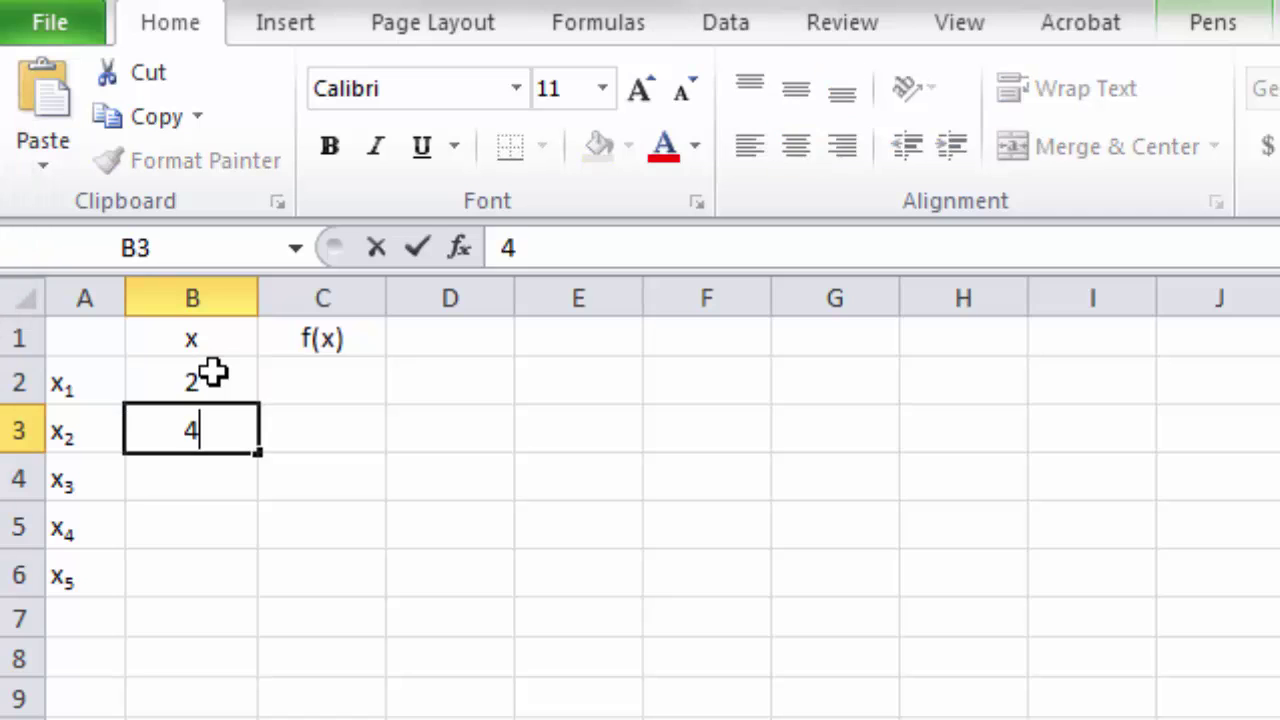
pyautogui.press('Return')
pyautogui.write('5')
pyautogui.press('Return')
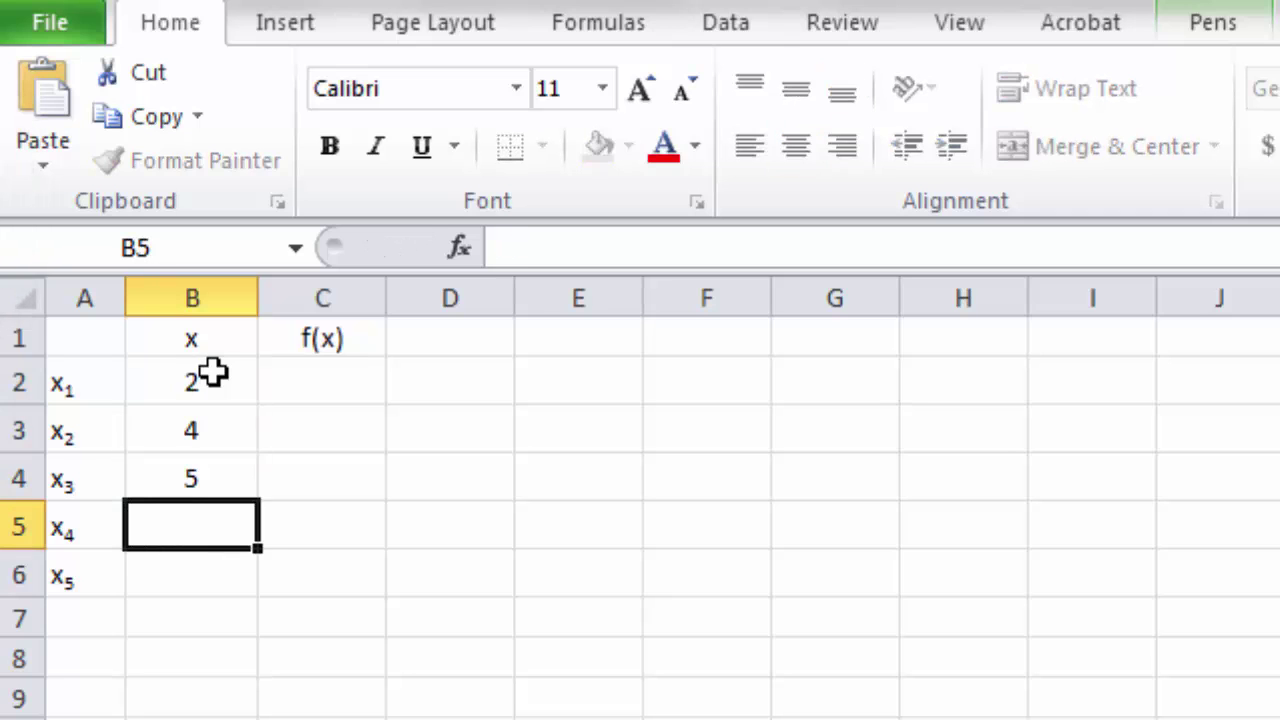
pyautogui.write('7')
pyautogui.press('Return')
pyautogui.write('9')
pyautogui.press('Tab')
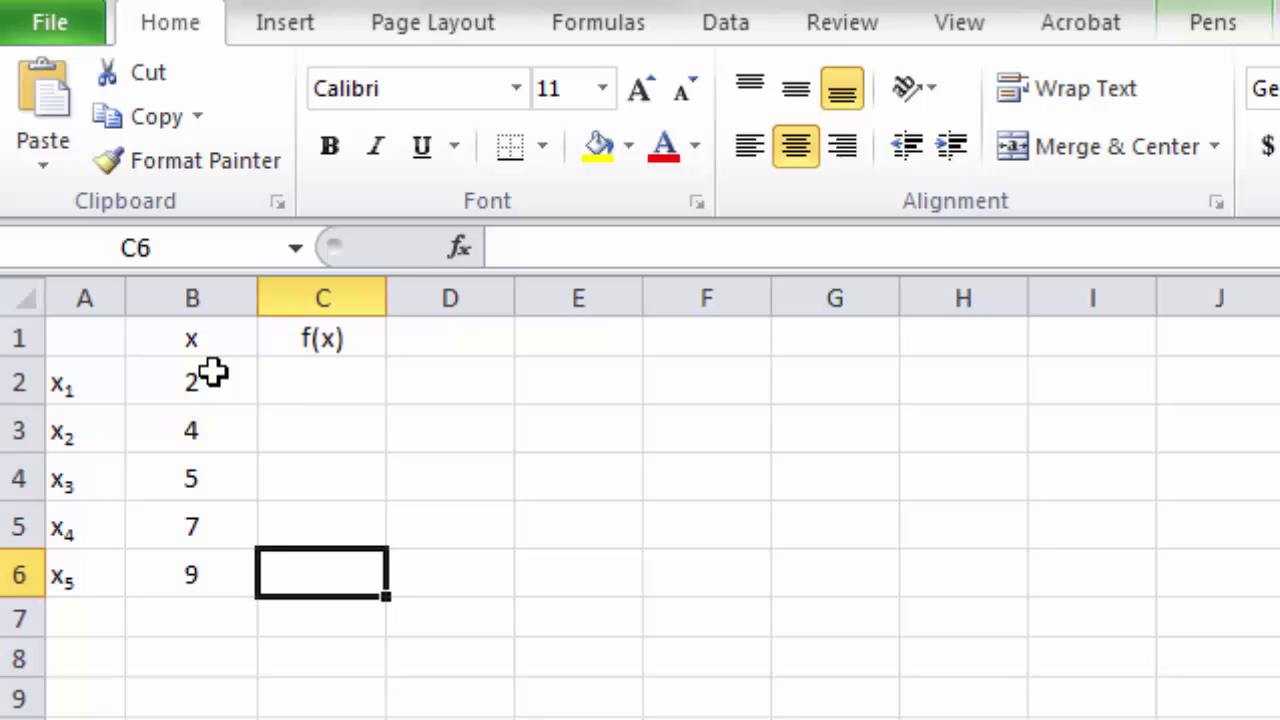
# Step: Enter the f(x) values 0.2, 0.3, 0.1, 0.3 and 0.1 in C2:C6 and total them in C7 with =SUM(C2:C6)
pyautogui.press('Up')
pyautogui.press('Up')
pyautogui.press('Up')
pyautogui.press('Up')
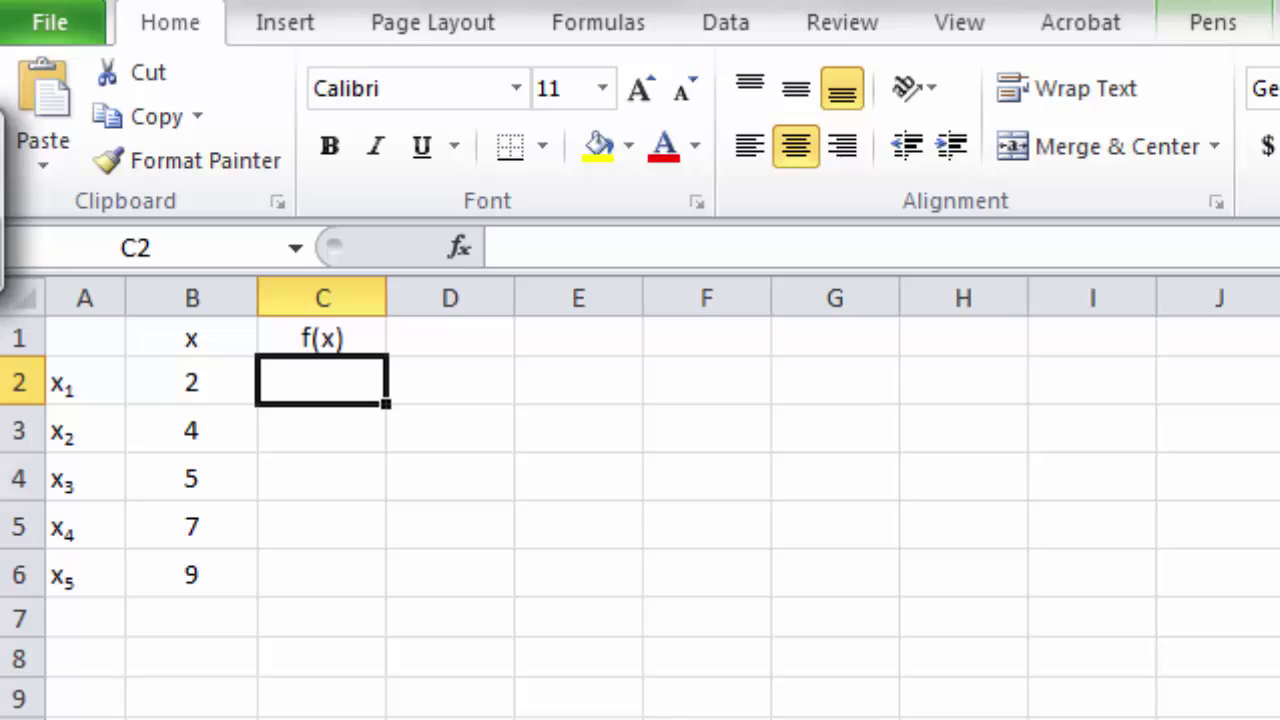
pyautogui.write('0')
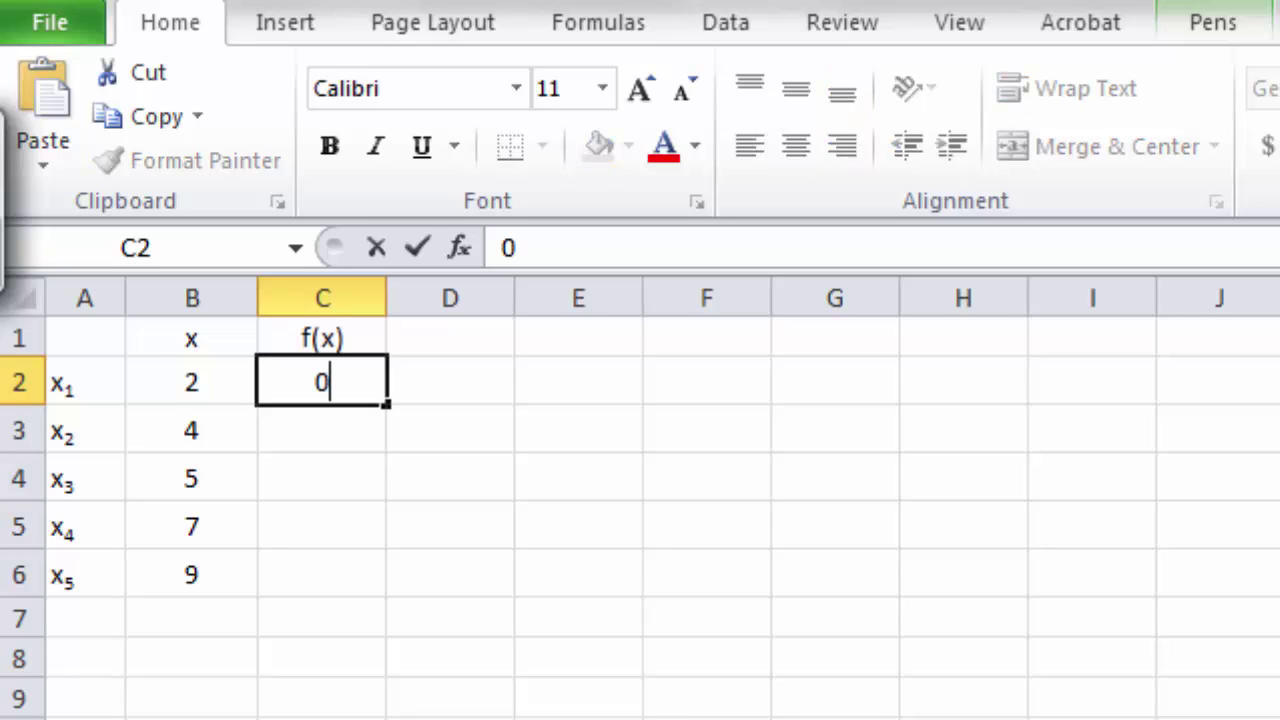
pyautogui.write('.2')
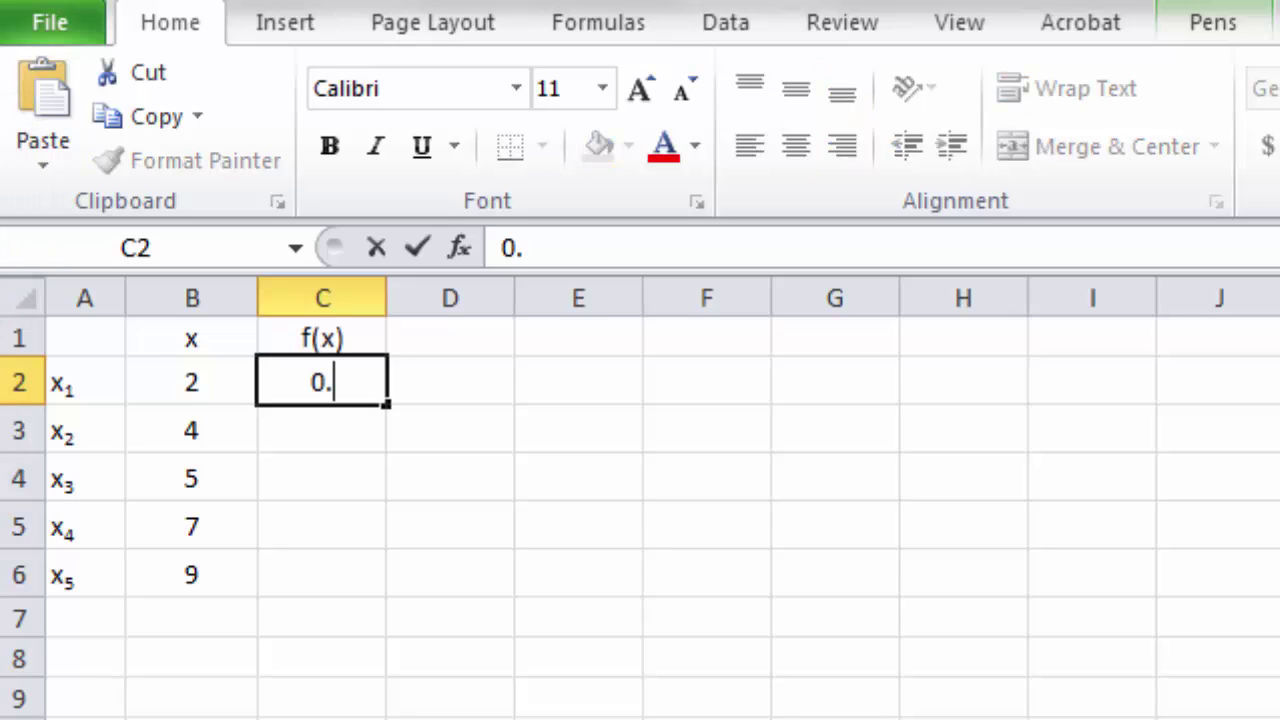
pyautogui.press('Return')
pyautogui.write('0.3')
pyautogui.press('Return')
pyautogui.write('0.1')
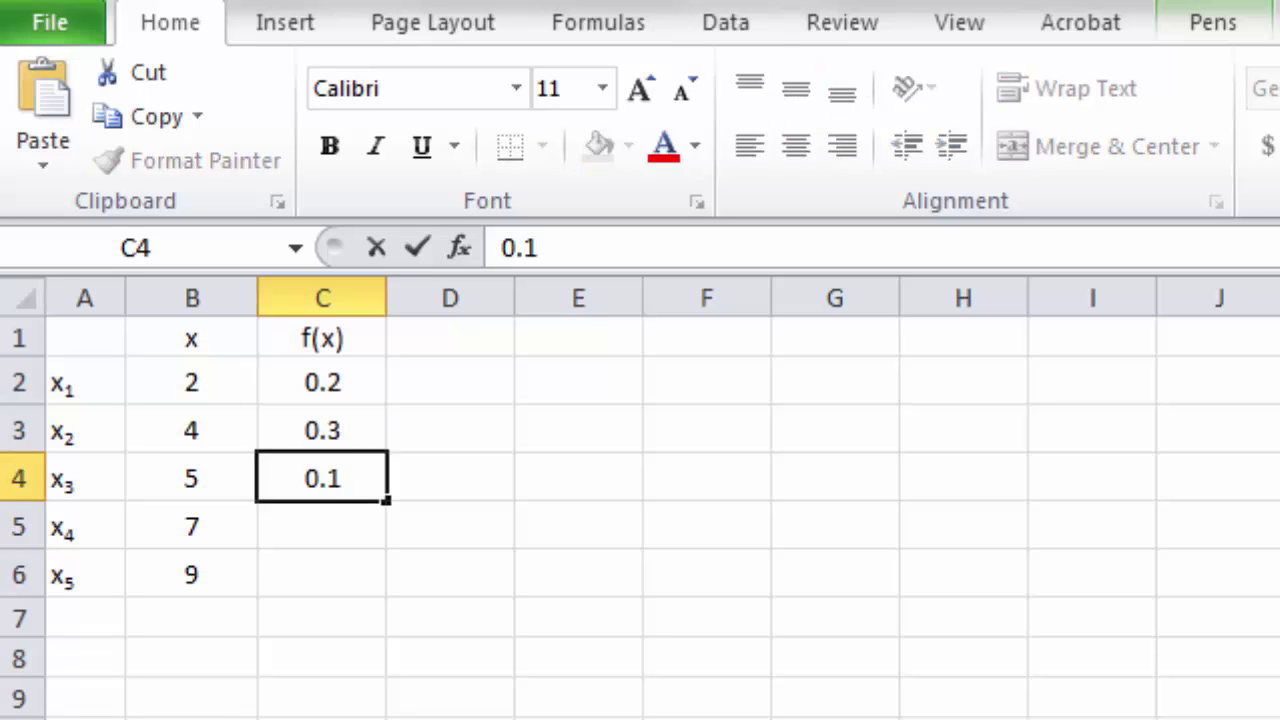
pyautogui.press('Return')
pyautogui.write('0.')
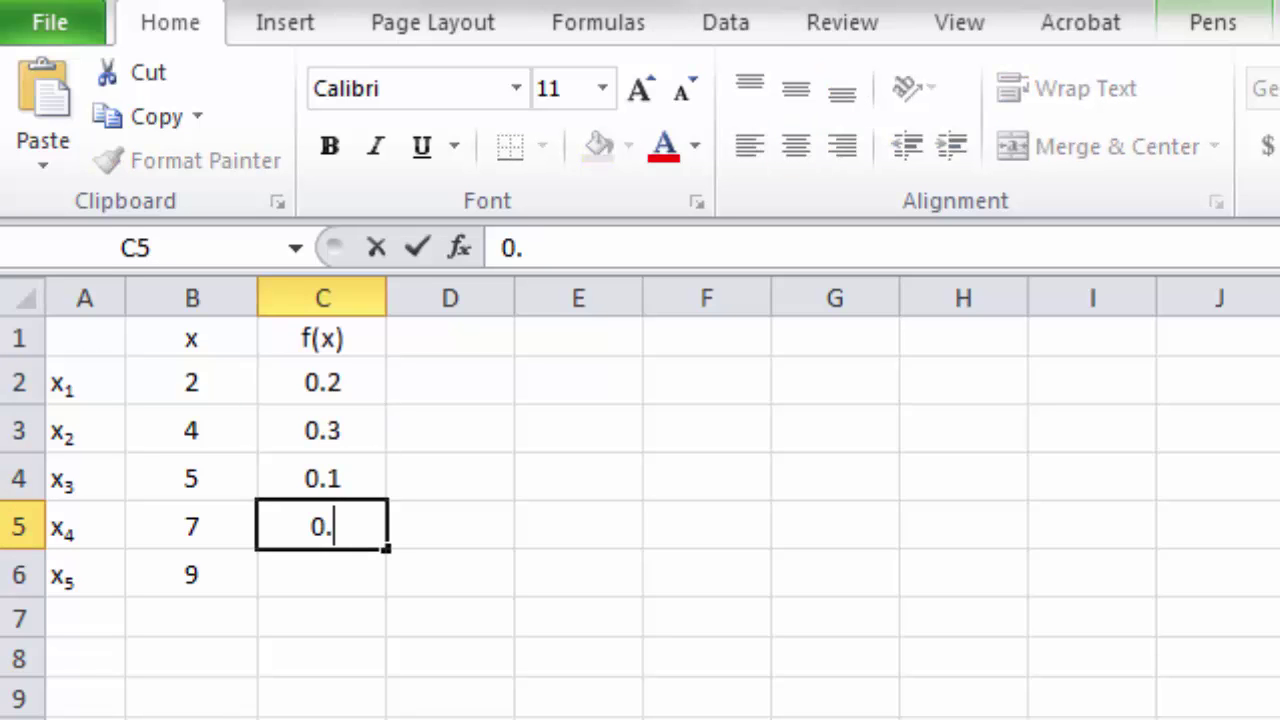
pyautogui.write('3')
pyautogui.press('Return')
pyautogui.write('0.1')
pyautogui.press('Return')
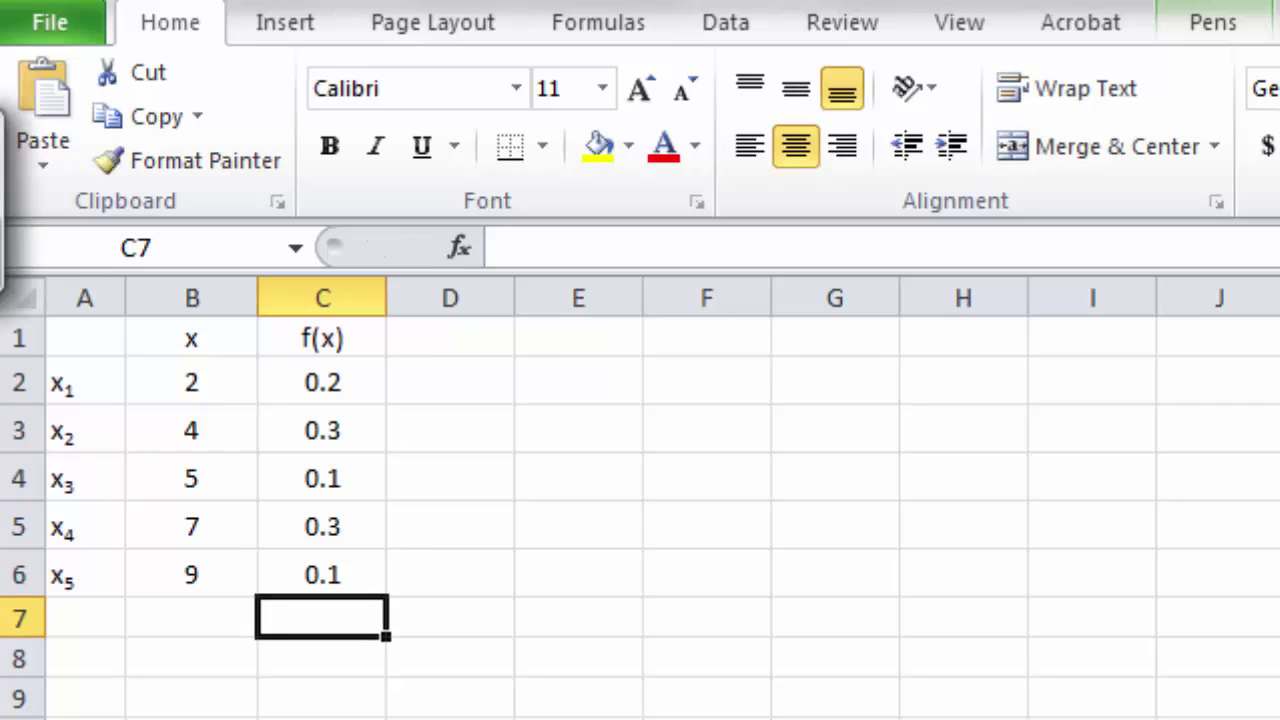
pyautogui.hotkey('alt', '=')
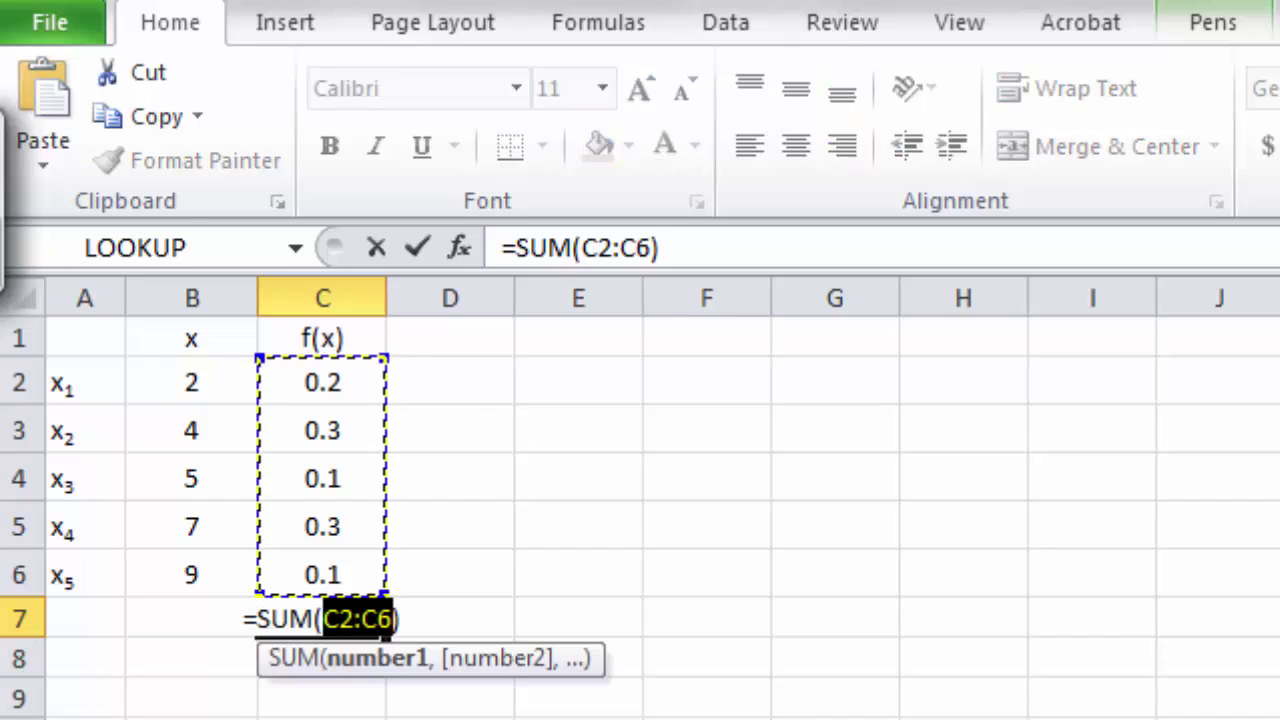
pyautogui.press('Return')
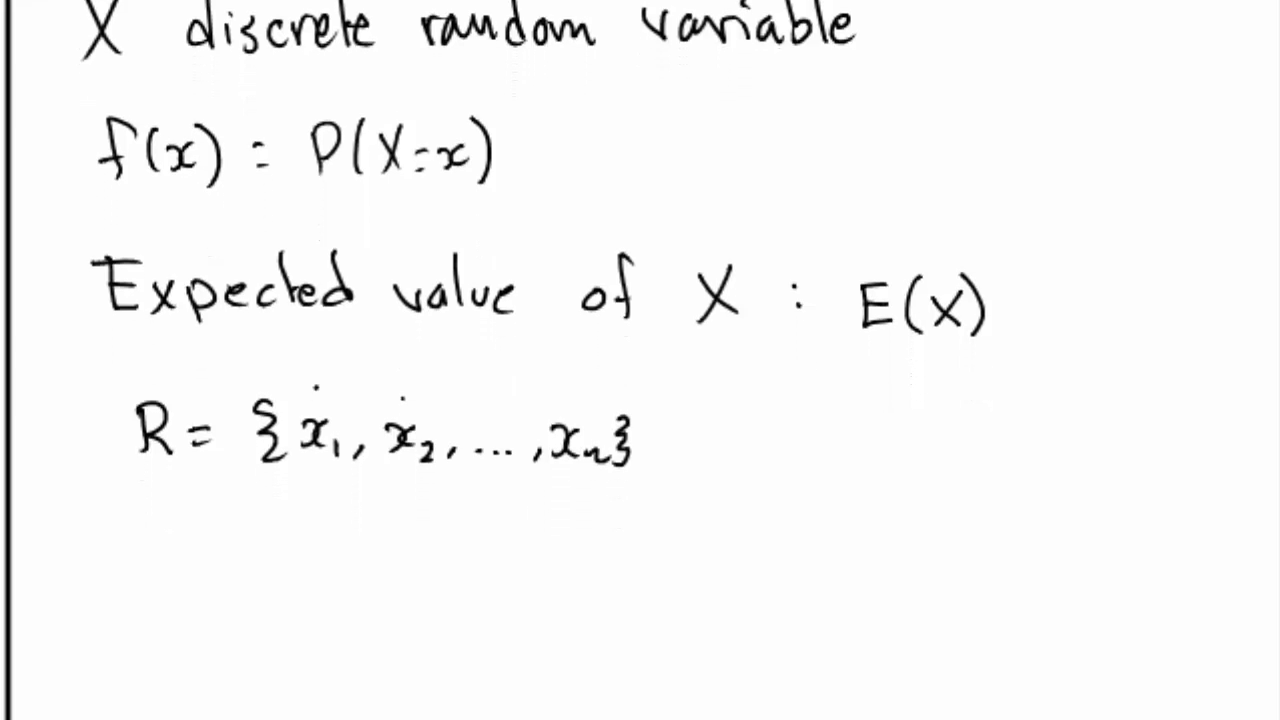
# Step: In the handwritten notes, write E(X) on a new line below the set R
pyautogui.scroll(-3, 640, 360)
pyautogui.scroll(-3, 645, 266)
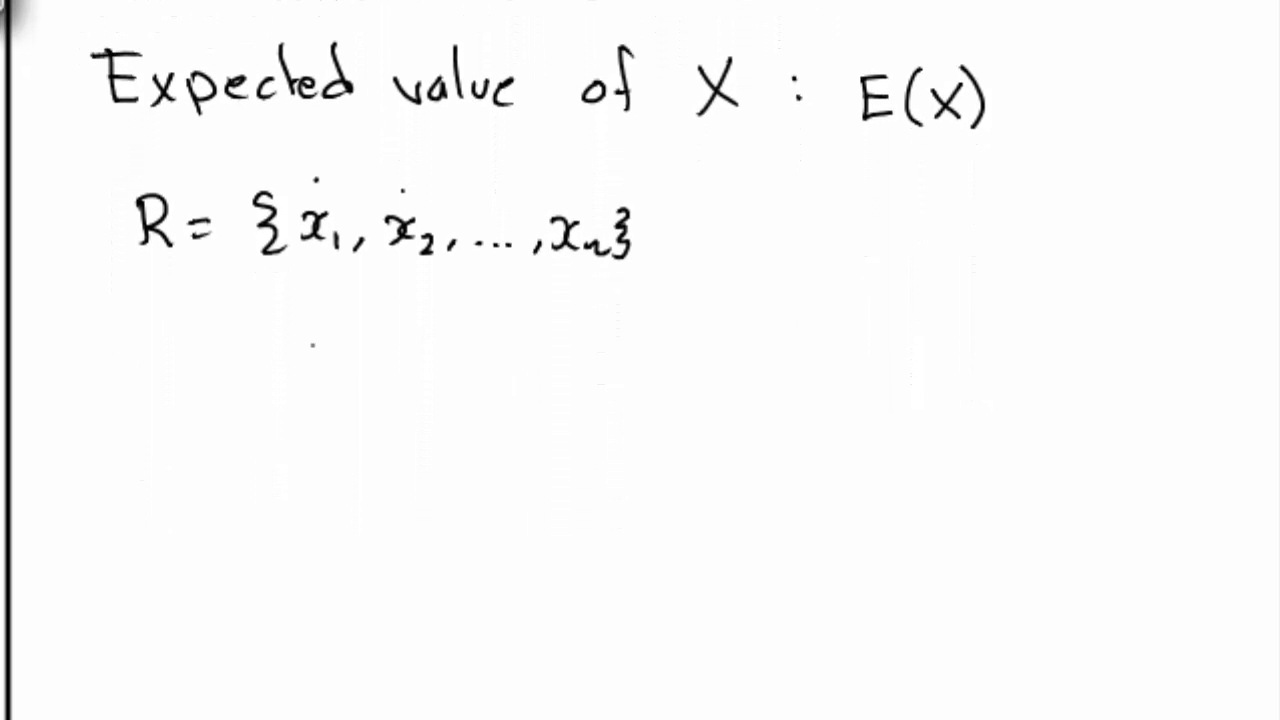
pyautogui.moveTo(311, 339)
pyautogui.mouseDown()
pyautogui.moveTo(311, 398)
pyautogui.moveTo(347, 393)
pyautogui.mouseUp()
pyautogui.moveTo(314, 368)
pyautogui.mouseDown()
pyautogui.moveTo(338, 368)
pyautogui.moveTo(340, 343)
pyautogui.moveTo(378, 398)
pyautogui.mouseUp()
pyautogui.moveTo(388, 351)
pyautogui.mouseDown()
pyautogui.moveTo(409, 393)
pyautogui.moveTo(383, 390)
pyautogui.mouseUp()
pyautogui.moveTo(410, 334)
pyautogui.mouseDown()
pyautogui.moveTo(432, 388)
pyautogui.moveTo(424, 406)
pyautogui.mouseUp()
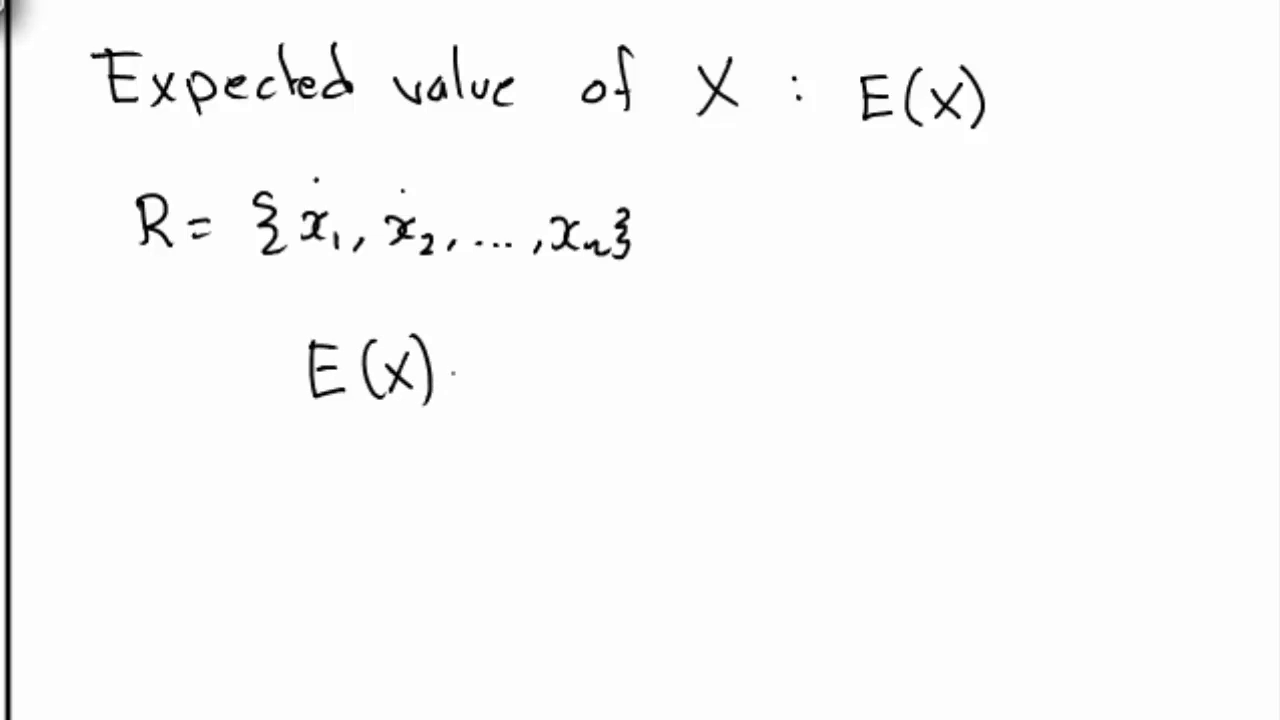
# Step: Handwrite an equals sign and a summation symbol with limits i=1 and n after E(X)
pyautogui.moveTo(450, 362); pyautogui.dragTo(472, 361)
pyautogui.moveTo(456, 376); pyautogui.dragTo(482, 376)
pyautogui.moveTo(542, 338)
pyautogui.mouseDown()
pyautogui.moveTo(494, 337)
pyautogui.moveTo(506, 392)
pyautogui.moveTo(556, 384)
pyautogui.mouseUp()
pyautogui.moveTo(513, 428)
pyautogui.mouseDown()
pyautogui.moveTo(517, 446)
pyautogui.moveTo(543, 432)
pyautogui.mouseUp()
pyautogui.moveTo(531, 440); pyautogui.dragTo(565, 444)
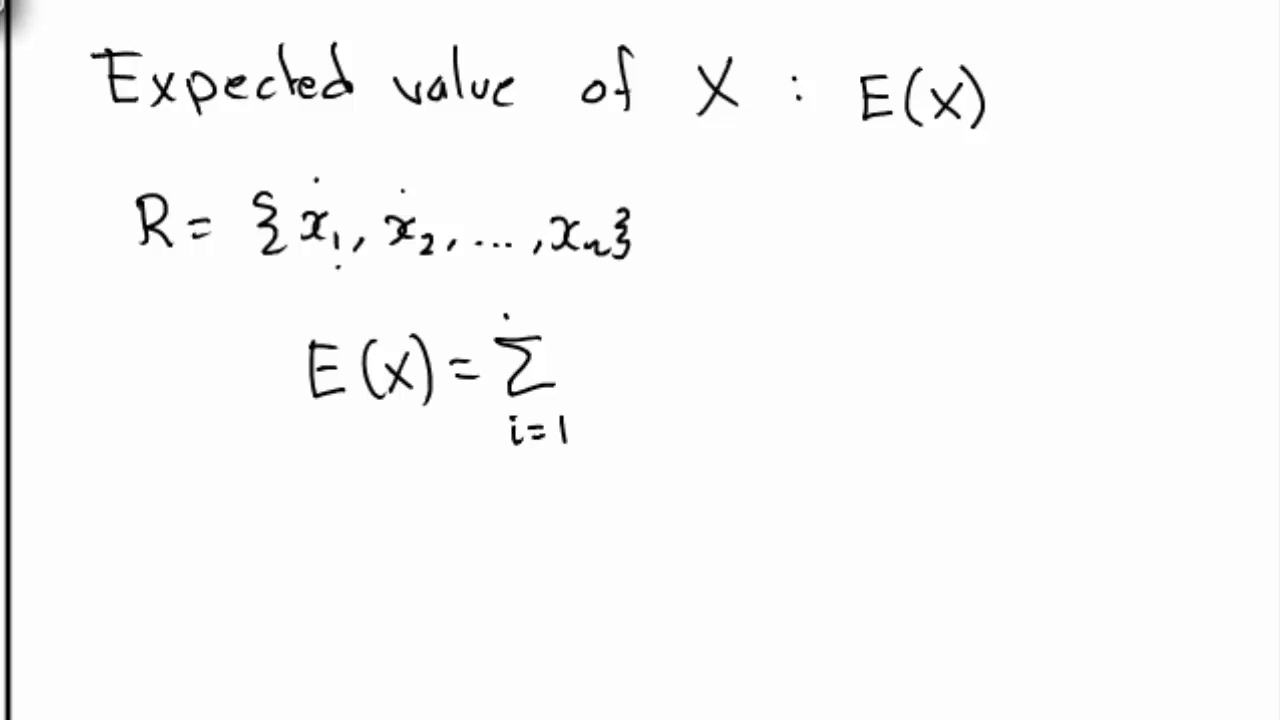
pyautogui.moveTo(505, 328); pyautogui.dragTo(522, 328)
# Step: Complete the handwritten formula by adding the summand xᵢ · f(xᵢ) after the summation symbol
pyautogui.moveTo(585, 349)
pyautogui.mouseDown()
pyautogui.moveTo(588, 374)
pyautogui.moveTo(637, 382)
pyautogui.mouseUp()
pyautogui.click(629, 355)
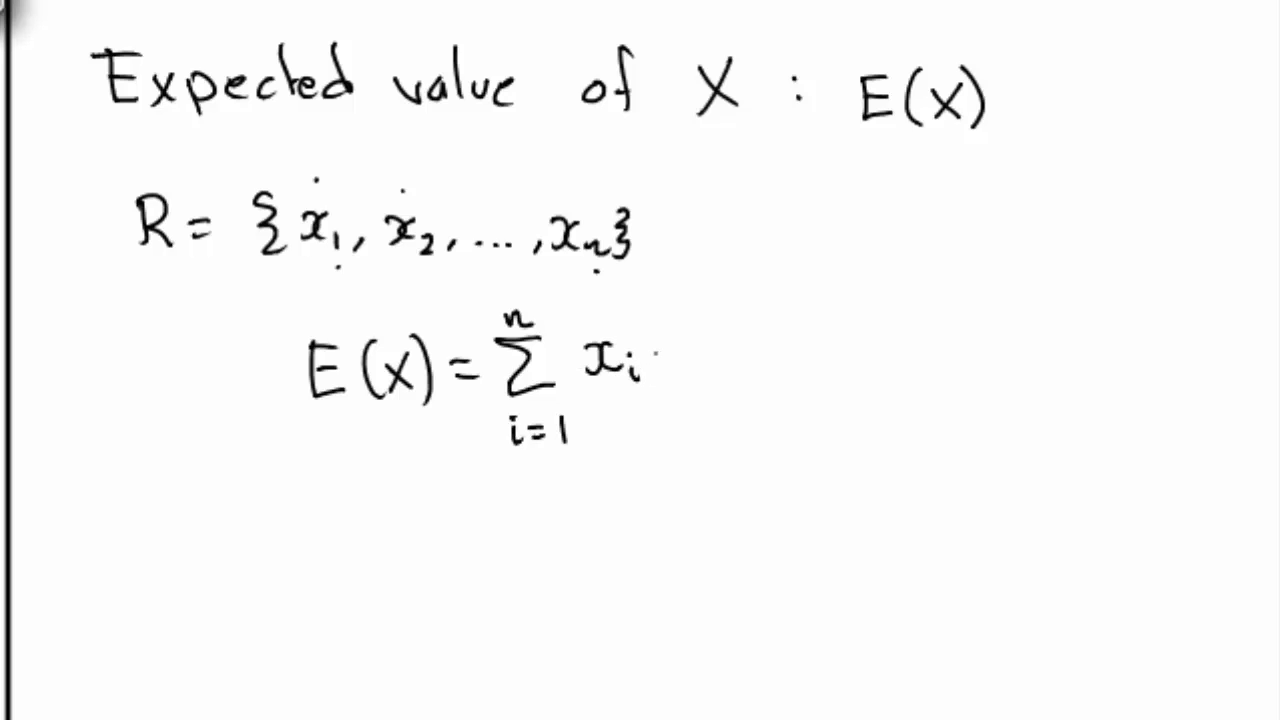
pyautogui.click(655, 355)
pyautogui.moveTo(694, 336)
pyautogui.mouseDown()
pyautogui.moveTo(678, 386)
pyautogui.moveTo(688, 362)
pyautogui.mouseUp()
pyautogui.moveTo(708, 336)
pyautogui.mouseDown()
pyautogui.moveTo(702, 372)
pyautogui.moveTo(728, 352)
pyautogui.mouseUp()
pyautogui.moveTo(734, 340)
pyautogui.mouseDown()
pyautogui.moveTo(716, 364)
pyautogui.moveTo(748, 367)
pyautogui.mouseUp()
pyautogui.moveTo(744, 346); pyautogui.dragTo(755, 374)
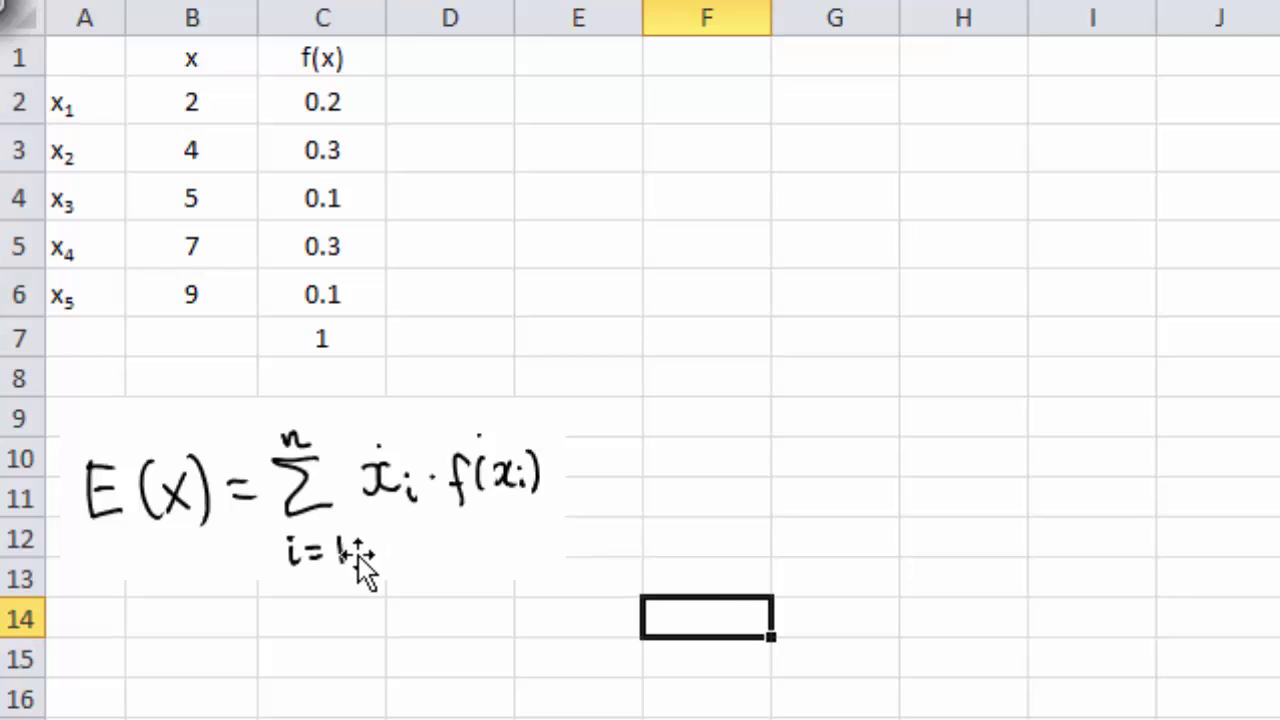
pyautogui.click(22, 104)
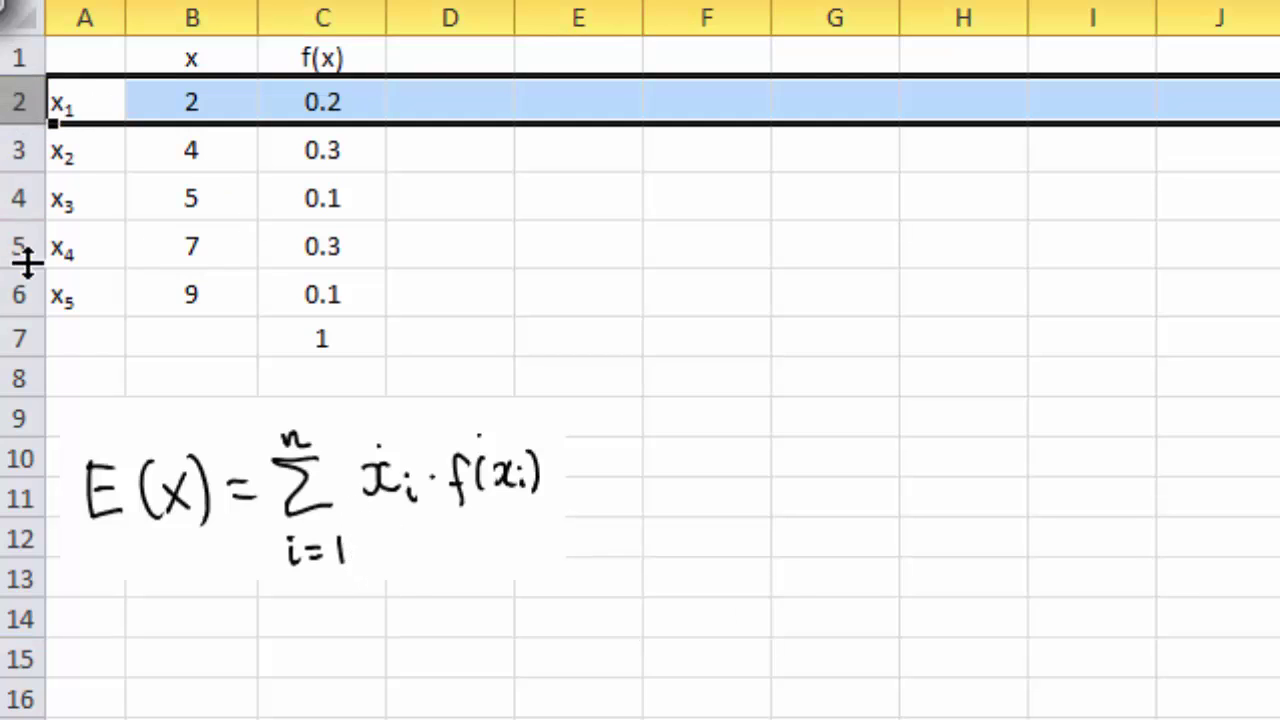
pyautogui.click(22, 292)
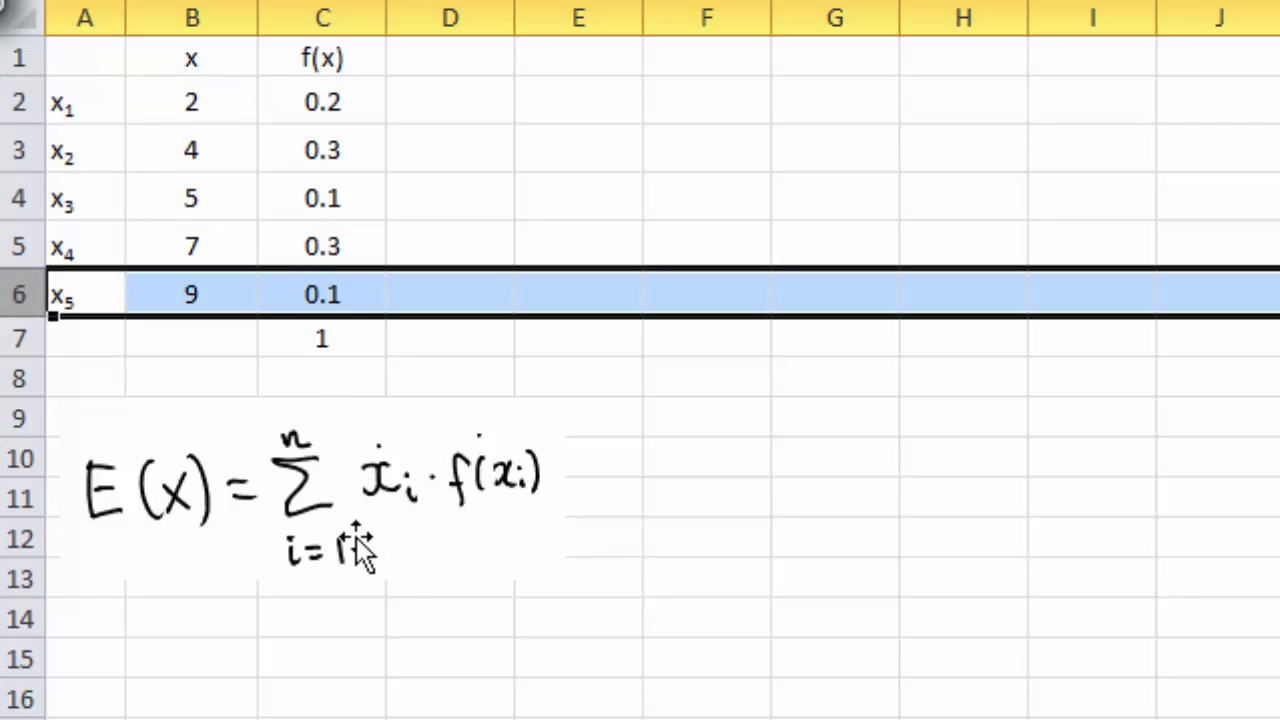
pyautogui.click(18, 104)
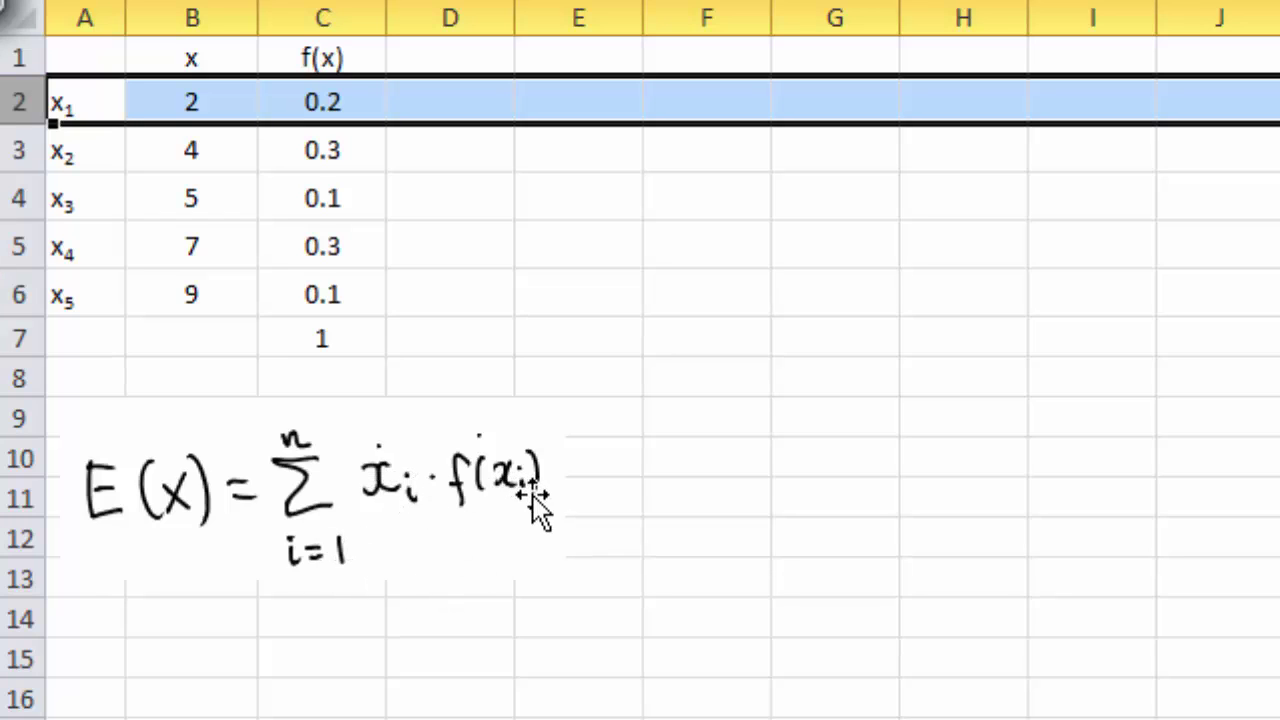
pyautogui.click(193, 103)
pyautogui.click(336, 102)
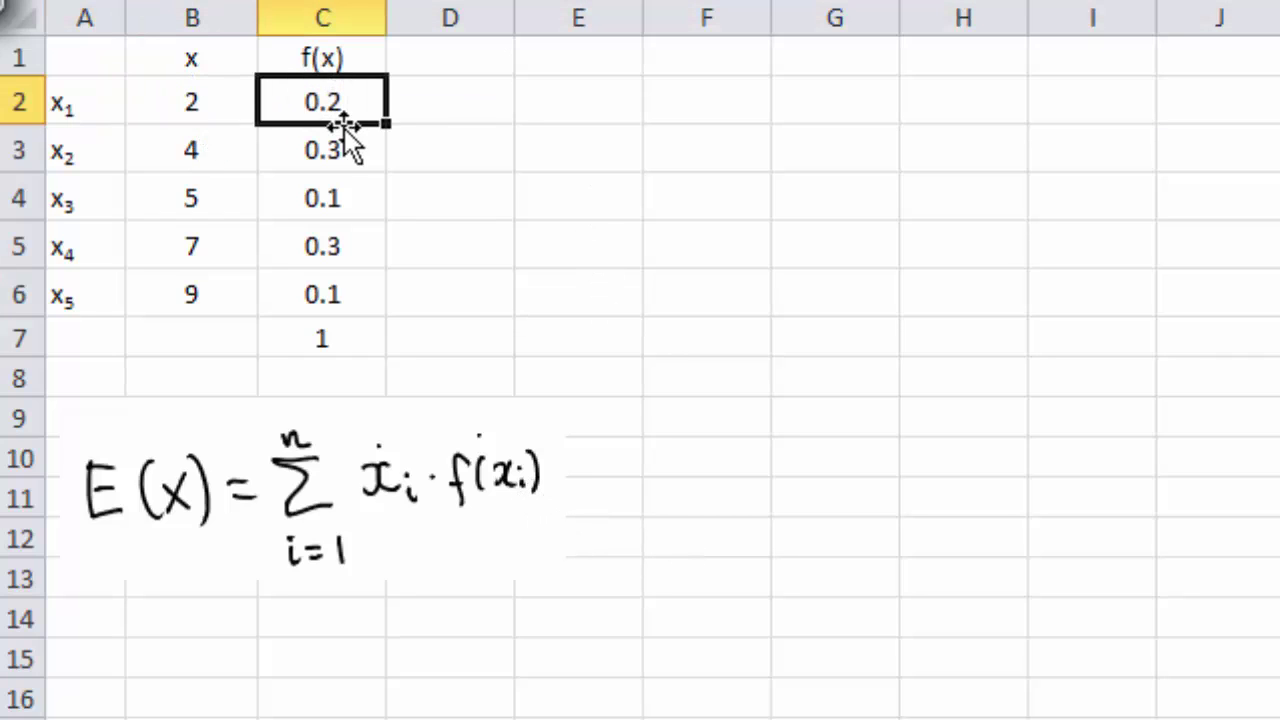
# Step: Calculate x times f(x) in D2 with =B2*C2 and fill the formula down through D6
pyautogui.click(452, 107)
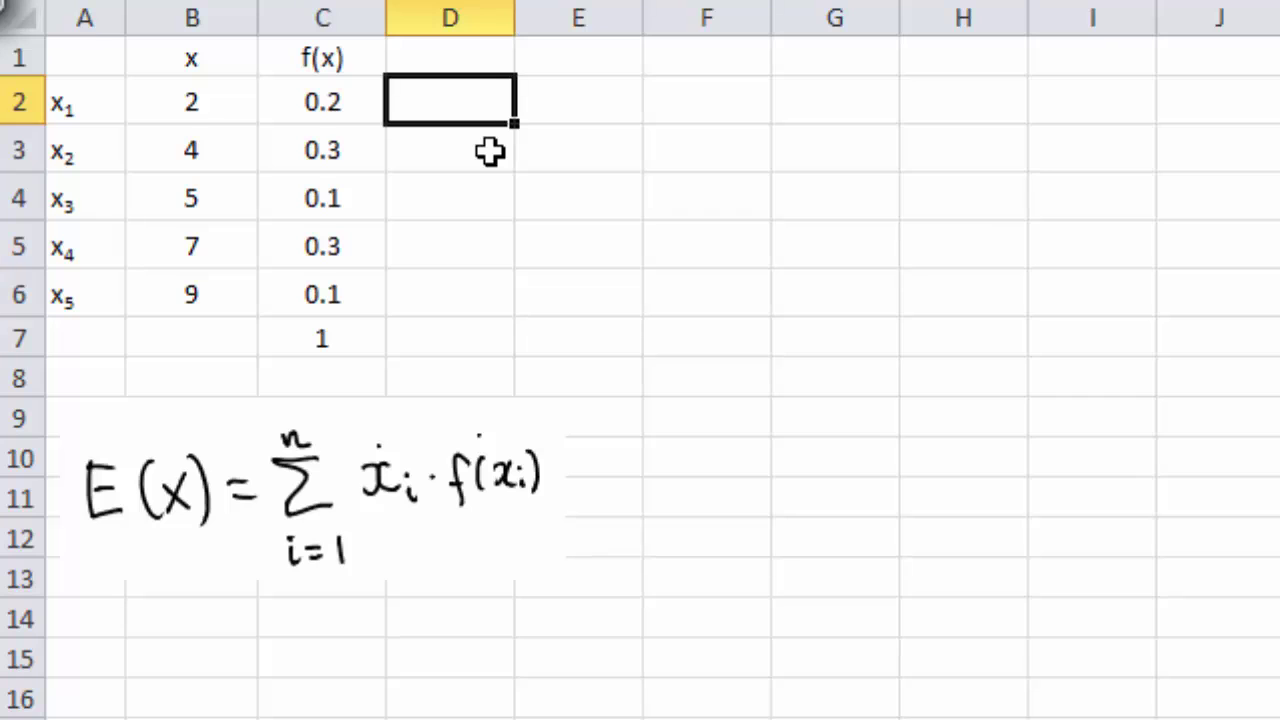
pyautogui.write('=')
pyautogui.click(222, 97)
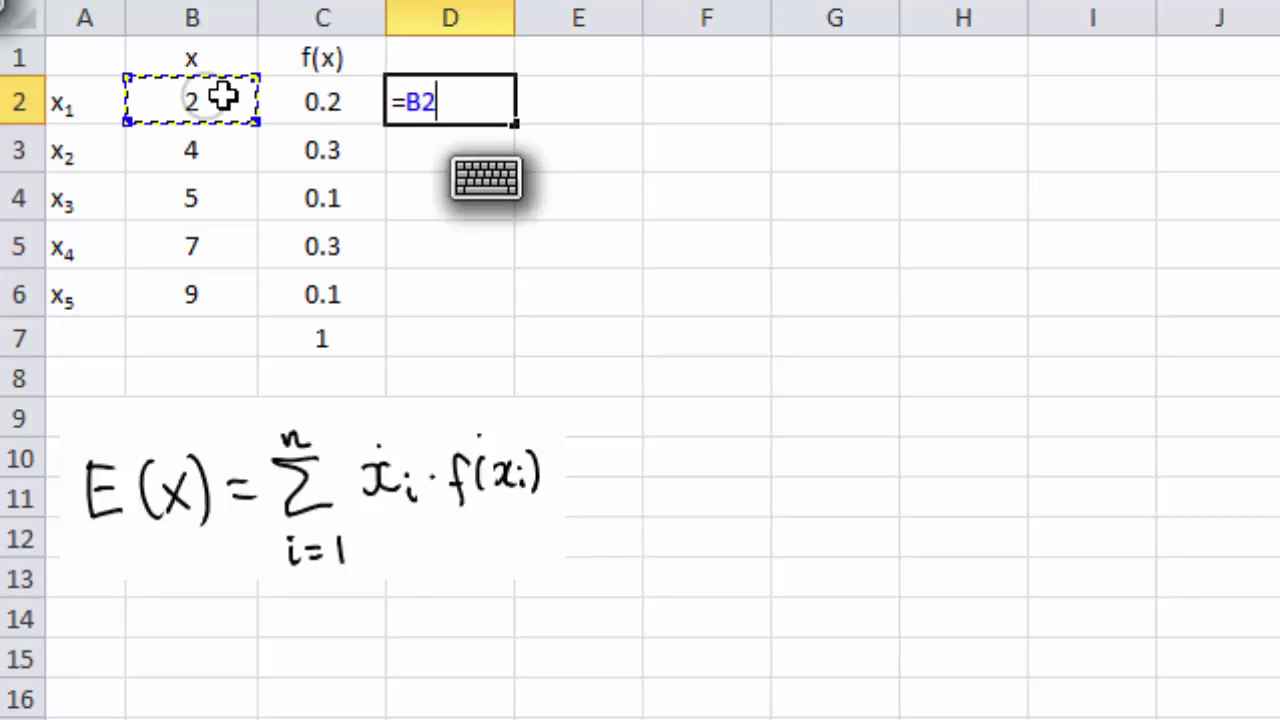
pyautogui.write('*')
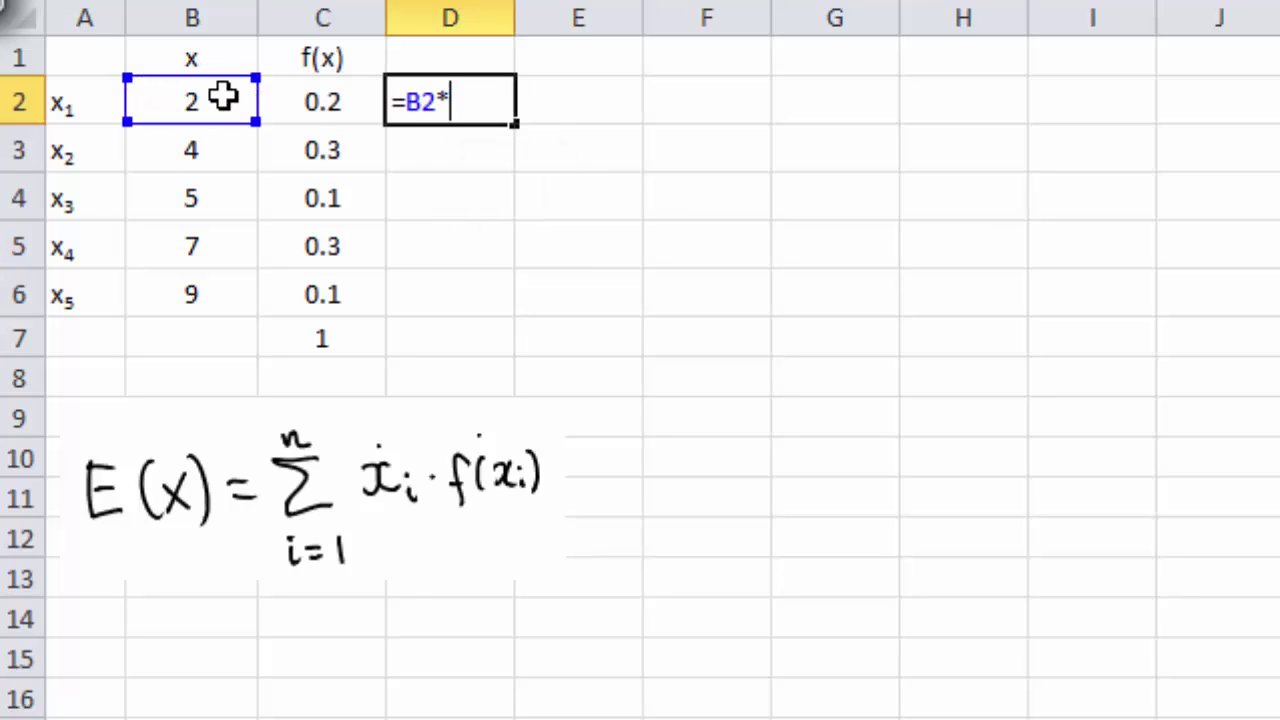
pyautogui.click(338, 108)
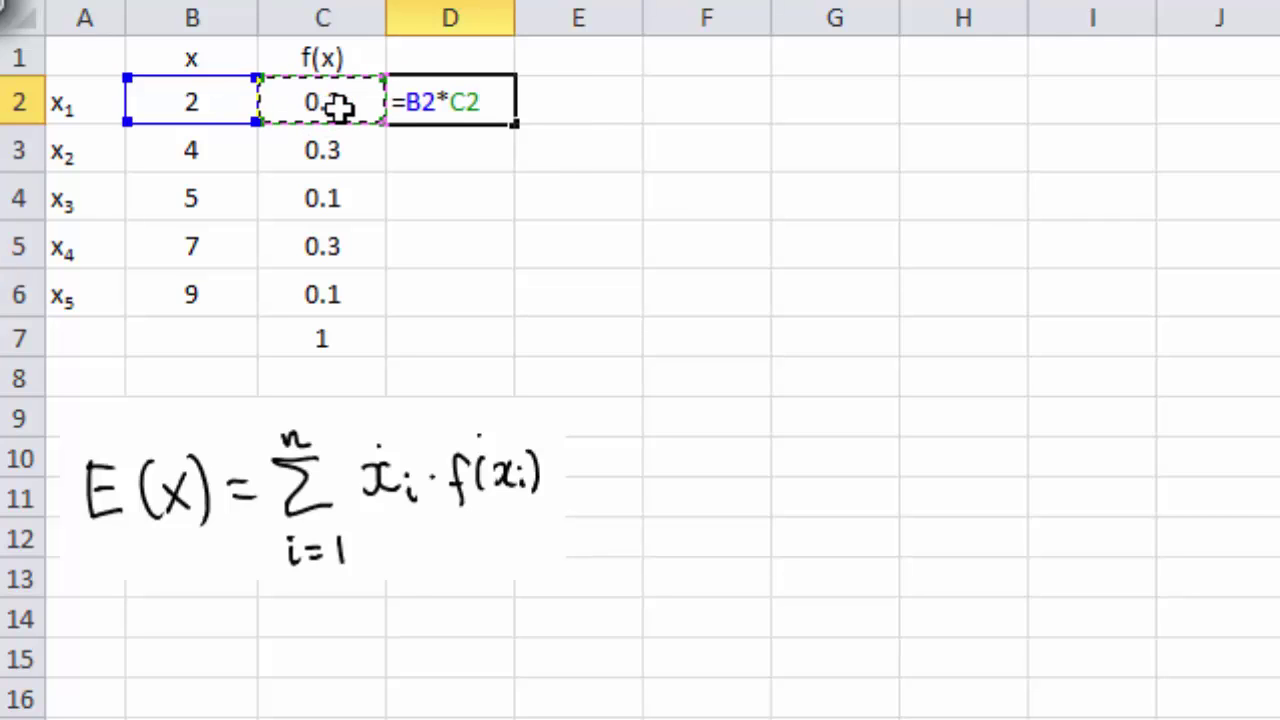
pyautogui.press('Return')
pyautogui.click(482, 100)
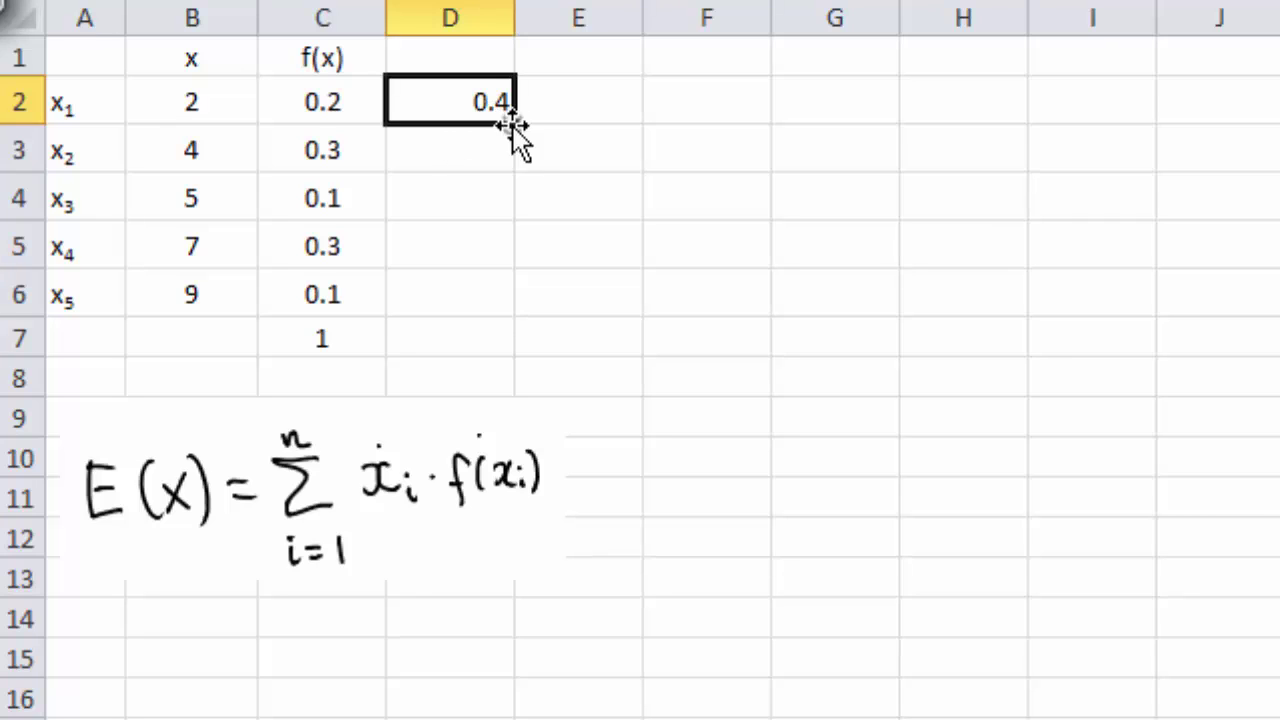
pyautogui.moveTo(512, 122); pyautogui.dragTo(515, 300)
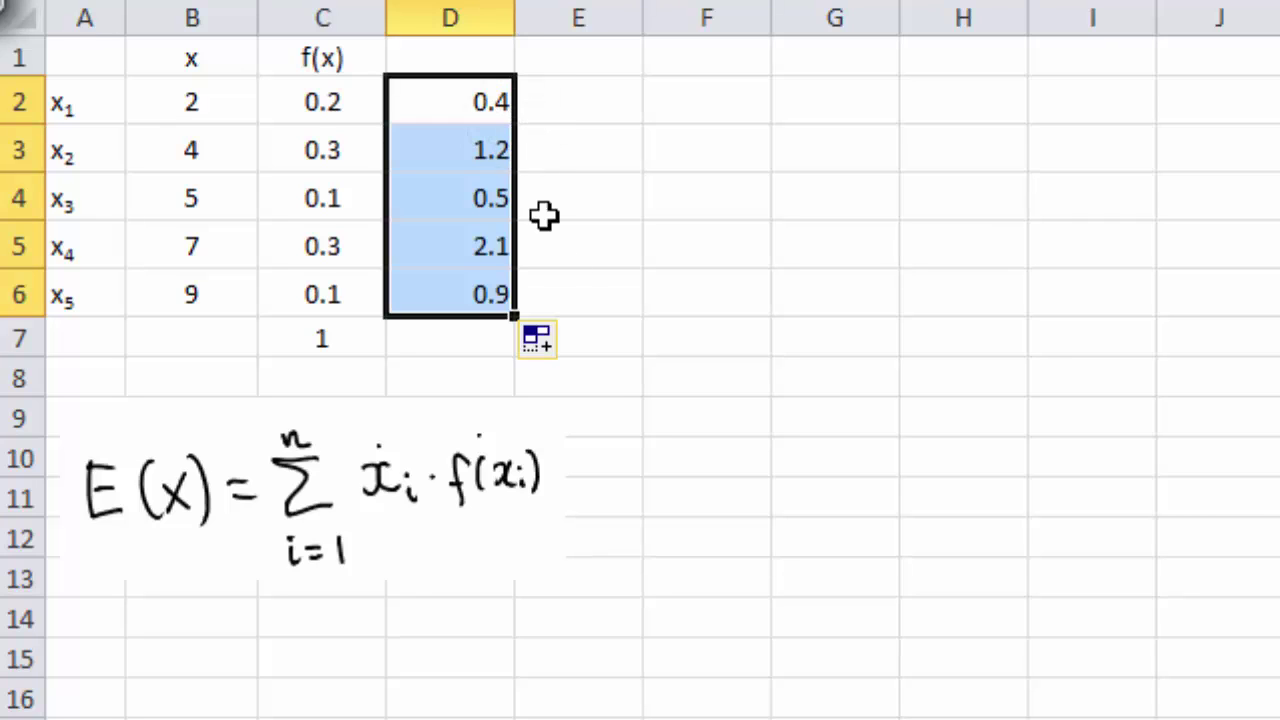
pyautogui.click(486, 160)
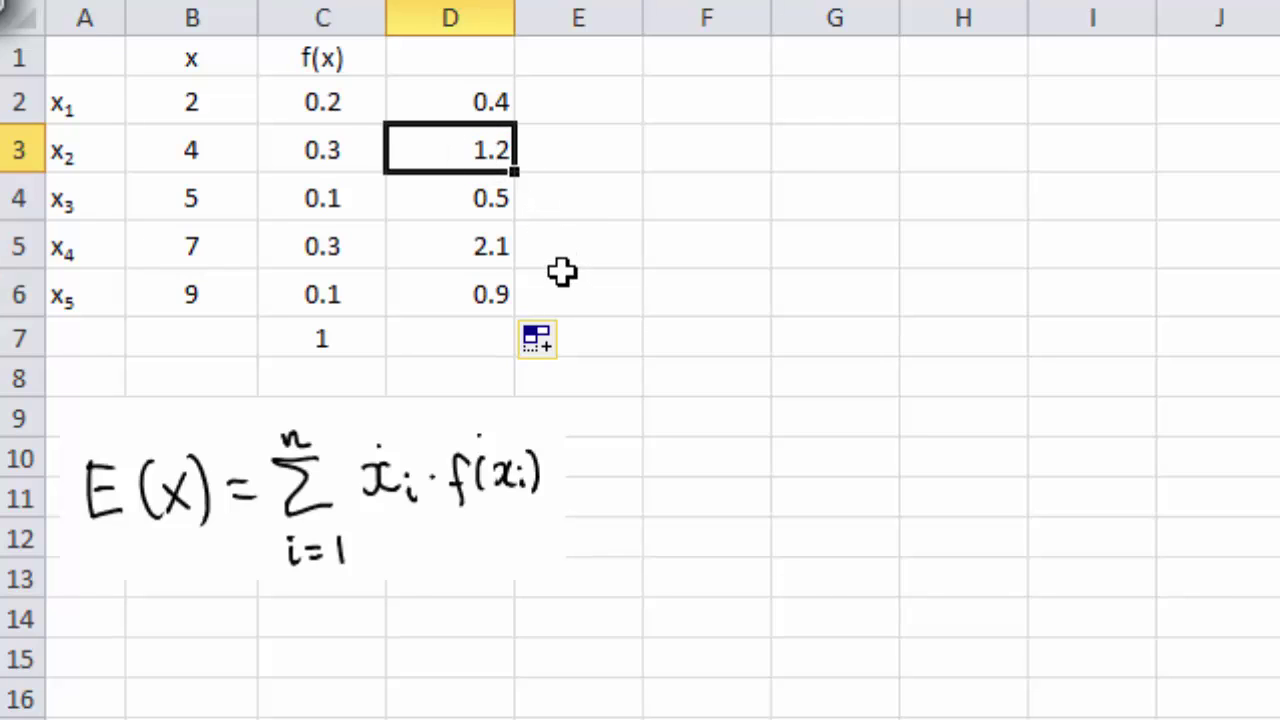
pyautogui.click(477, 203)
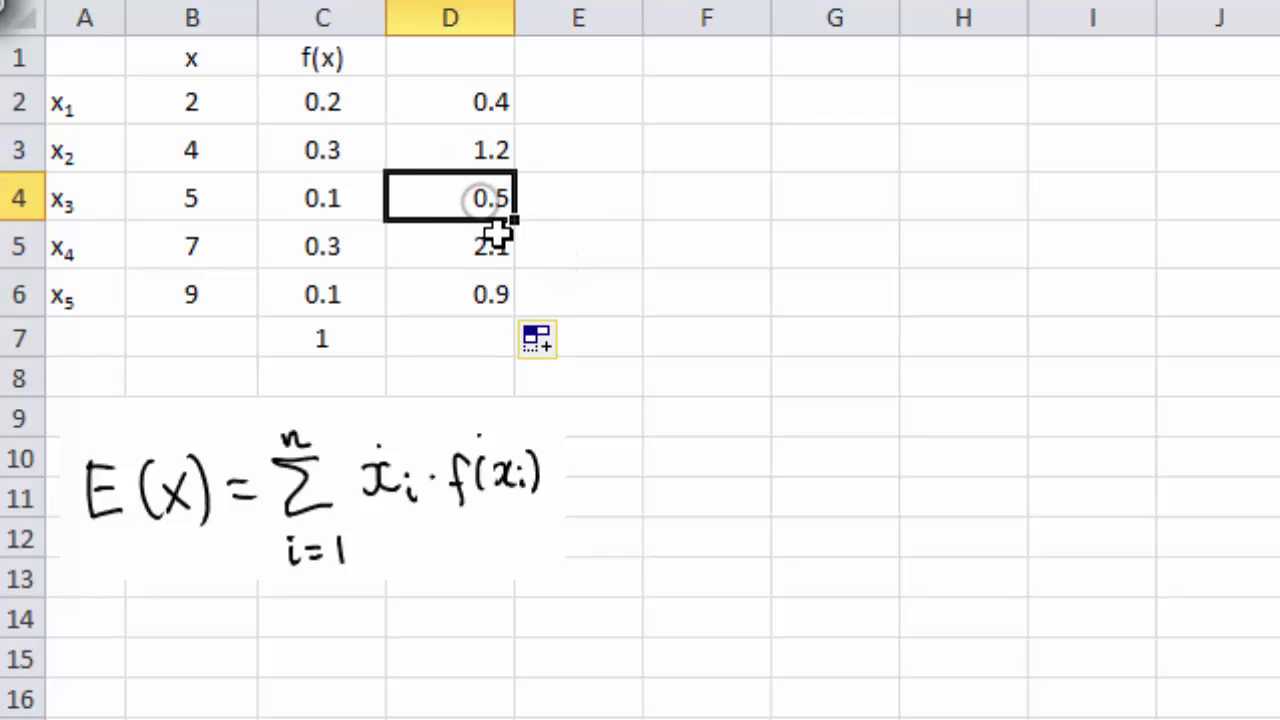
pyautogui.click(470, 292)
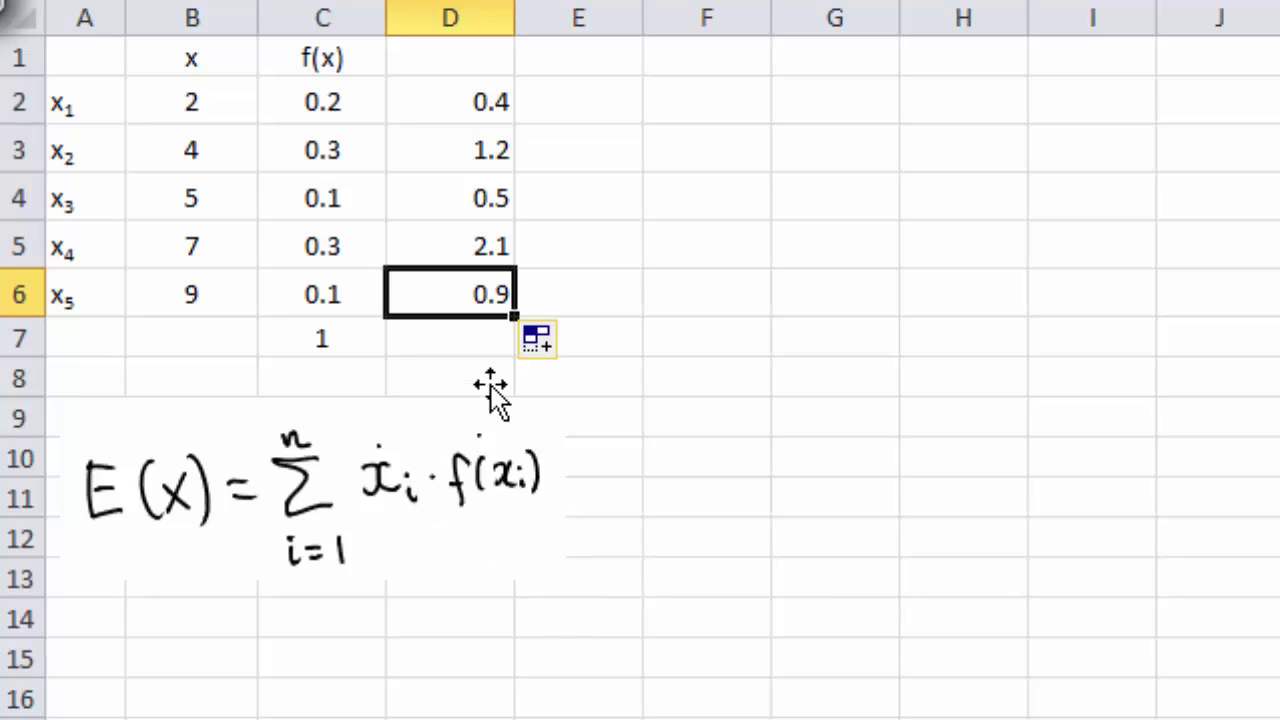
# Step: Sum the products in D7 with =SUM(D2:D6) to obtain the expected value
pyautogui.click(462, 338)
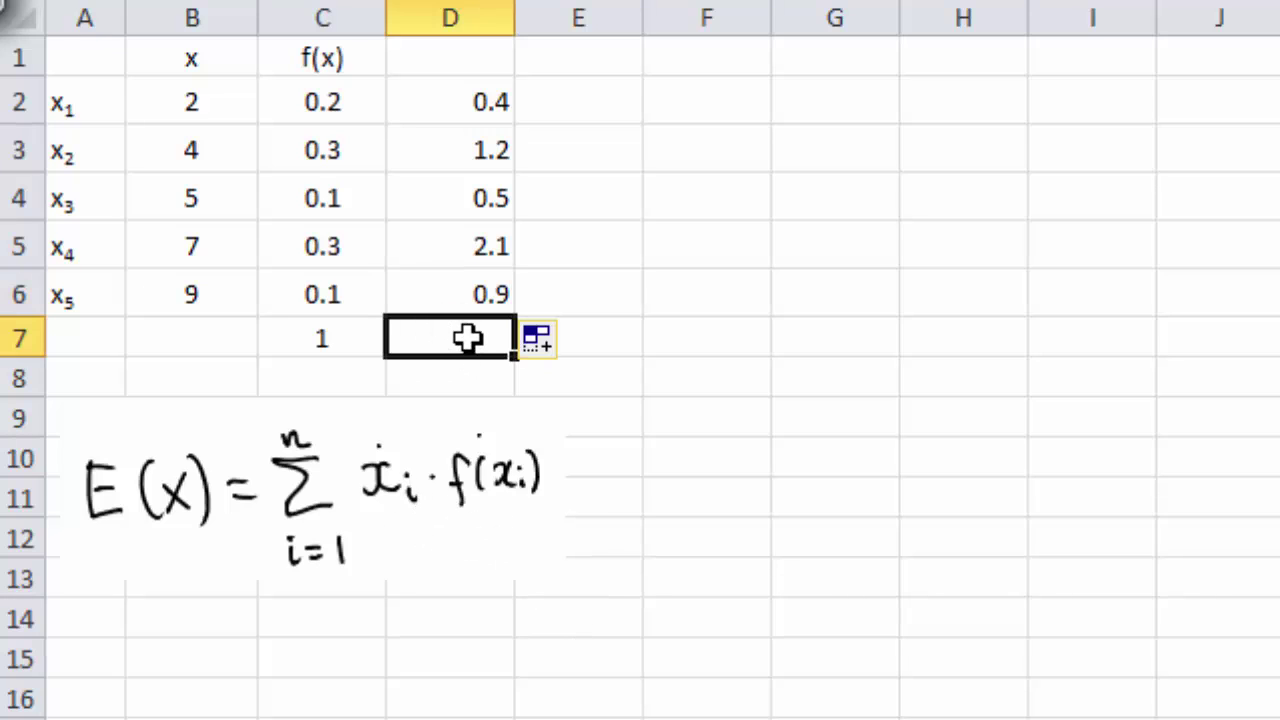
pyautogui.hotkey('alt', '=')
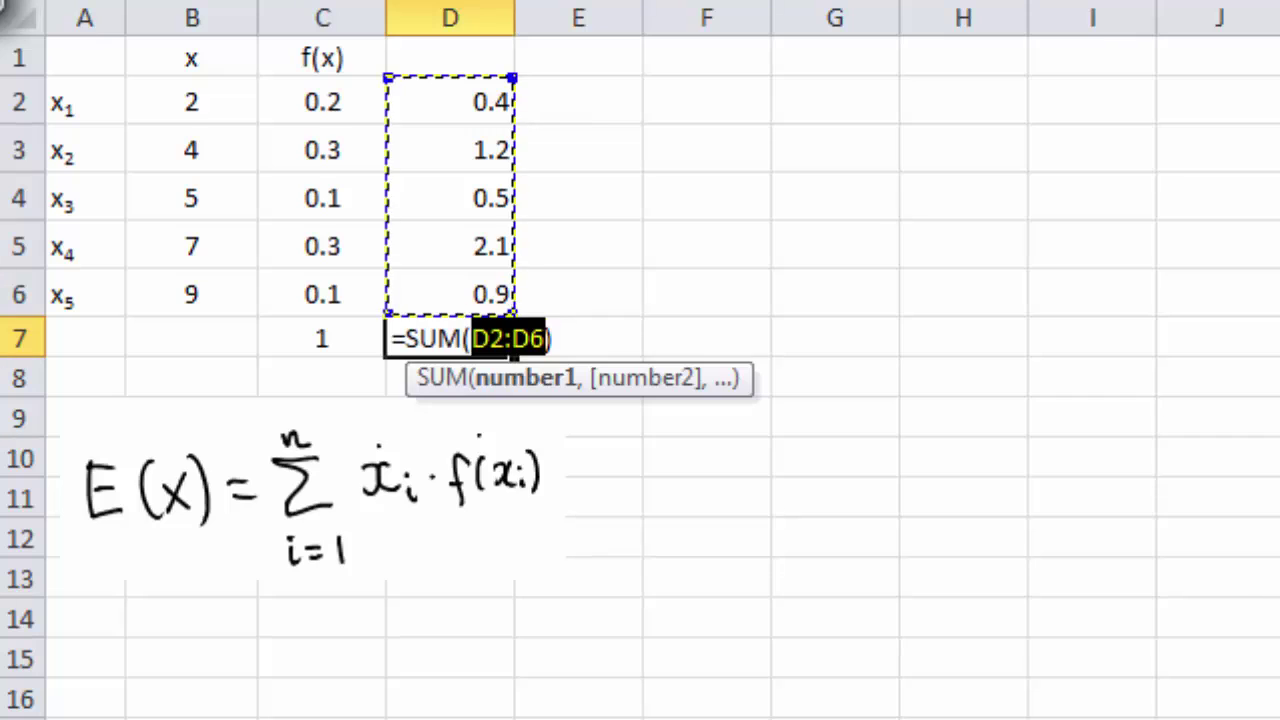
pyautogui.press('Return')
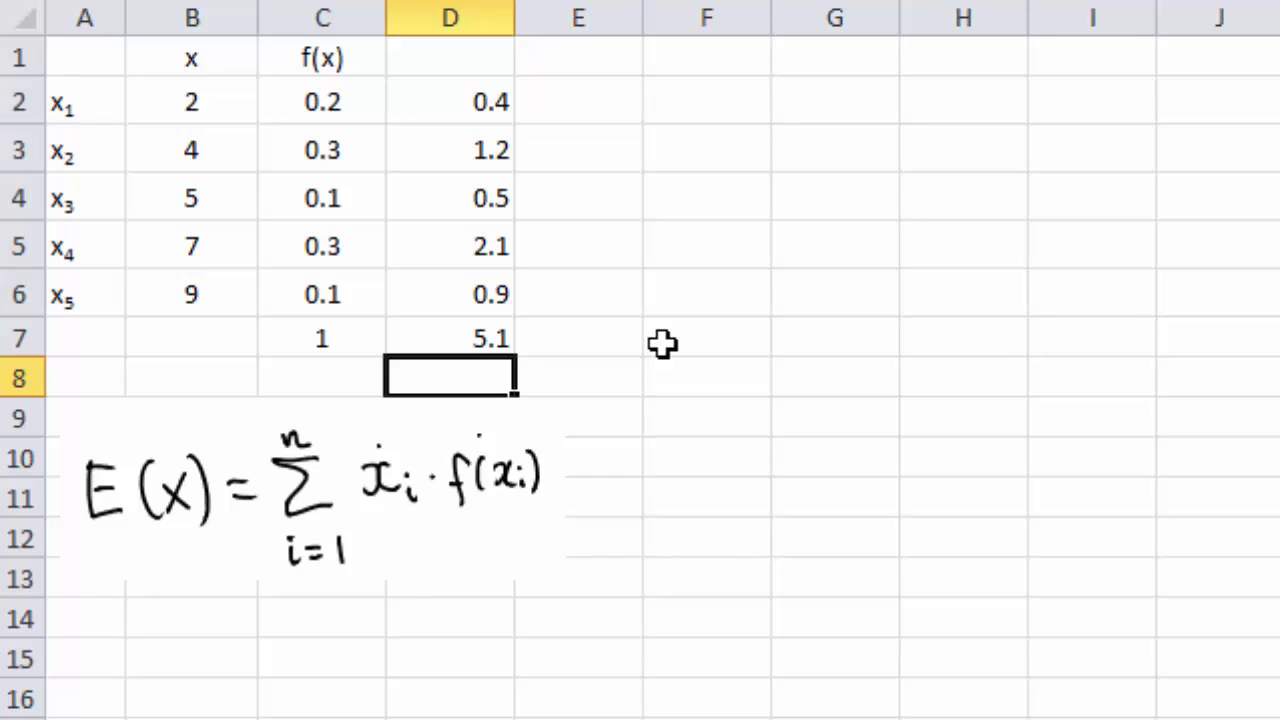
# Step: Copy the 0.2 probability from C2 down through C6 so all x values are equally likely
pyautogui.click(334, 106)
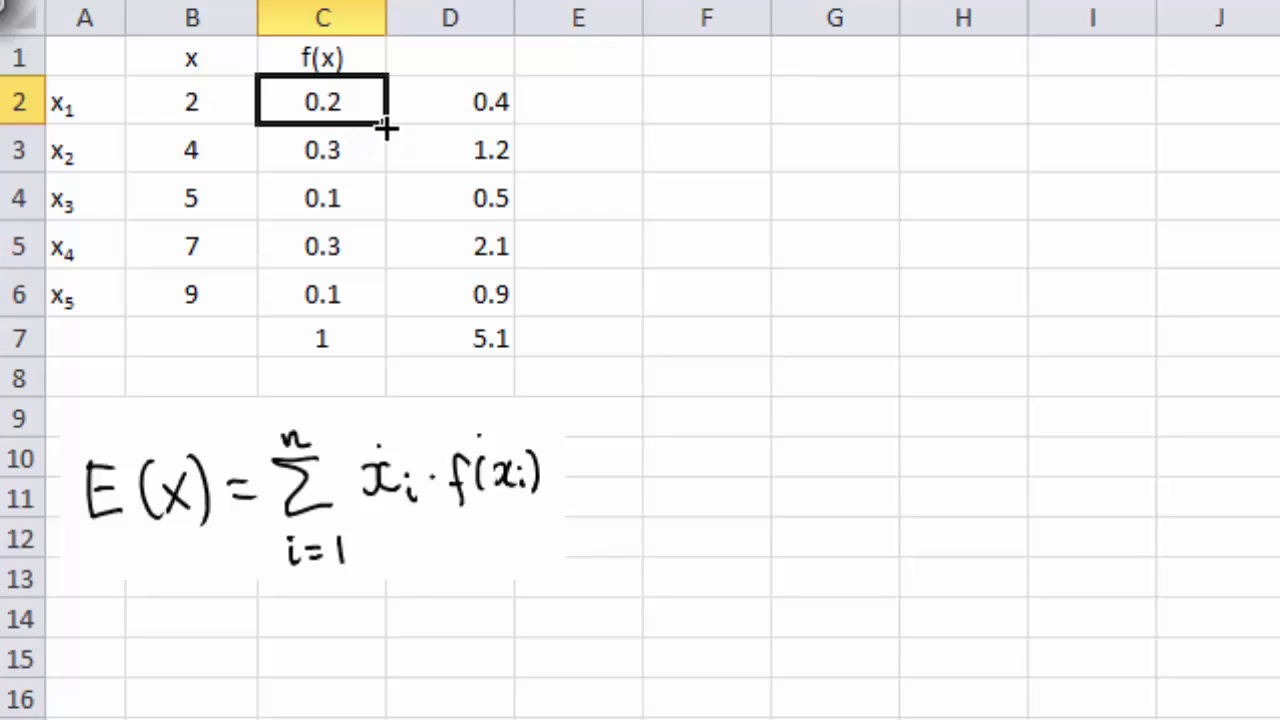
pyautogui.moveTo(386, 127); pyautogui.dragTo(382, 305)
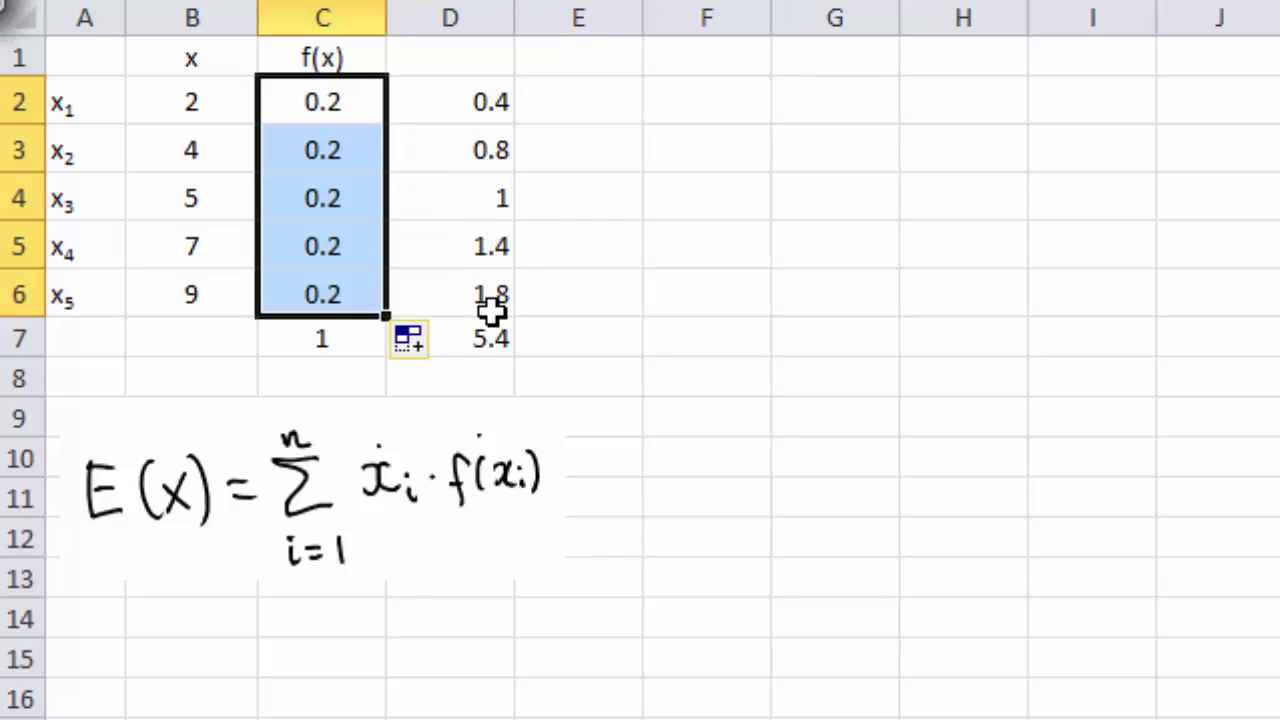
# Step: Calculate the plain average of the x values in B7 with =average(B2:B6)
pyautogui.click(335, 118)
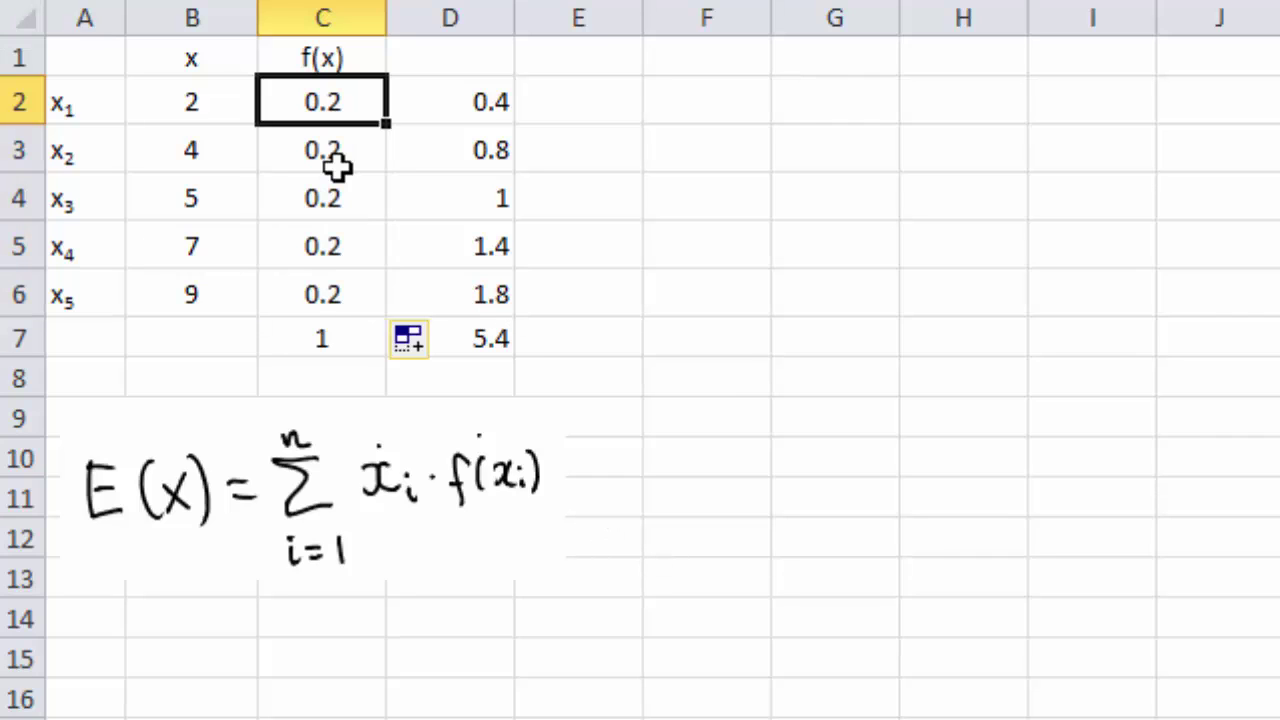
pyautogui.click(474, 337)
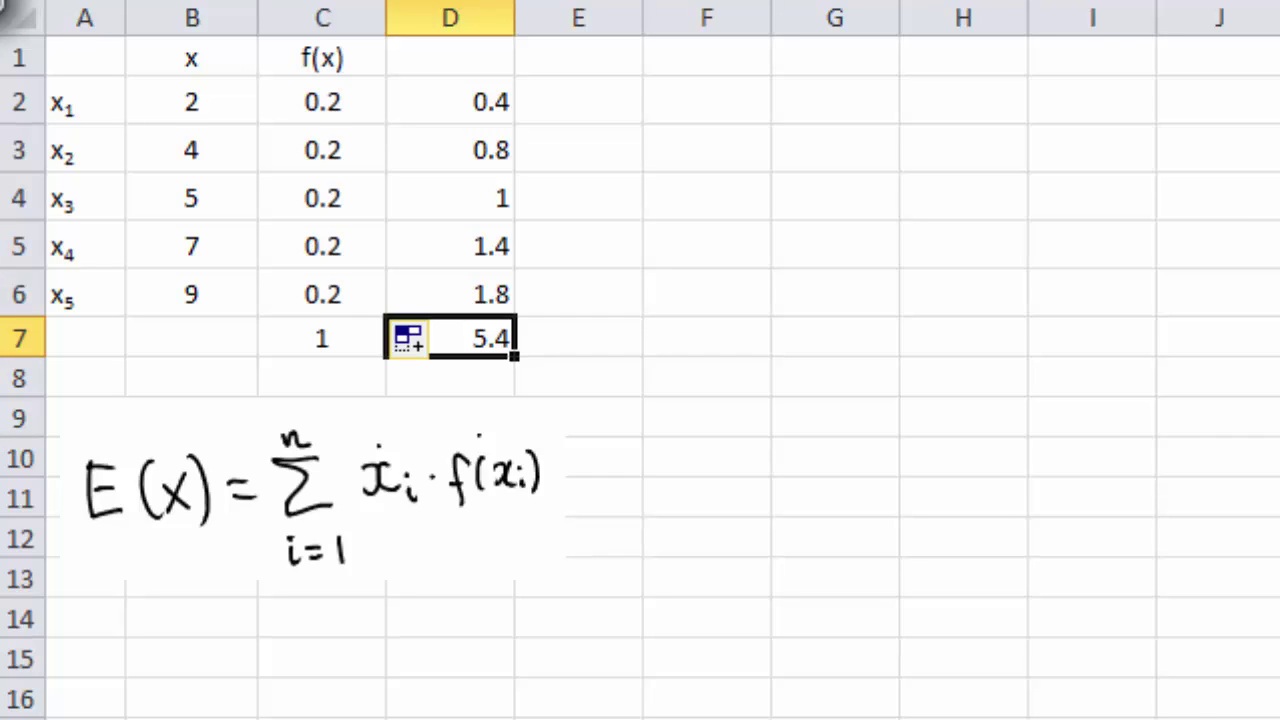
pyautogui.click(205, 345)
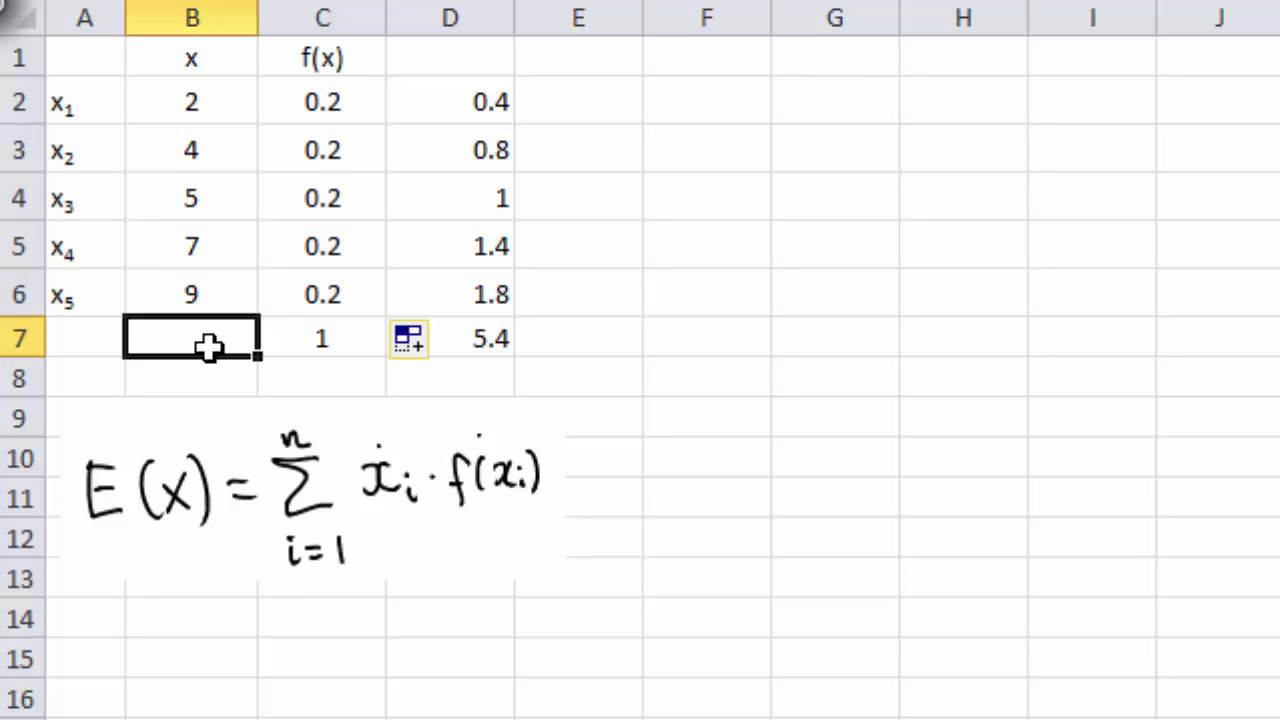
pyautogui.write('=average')
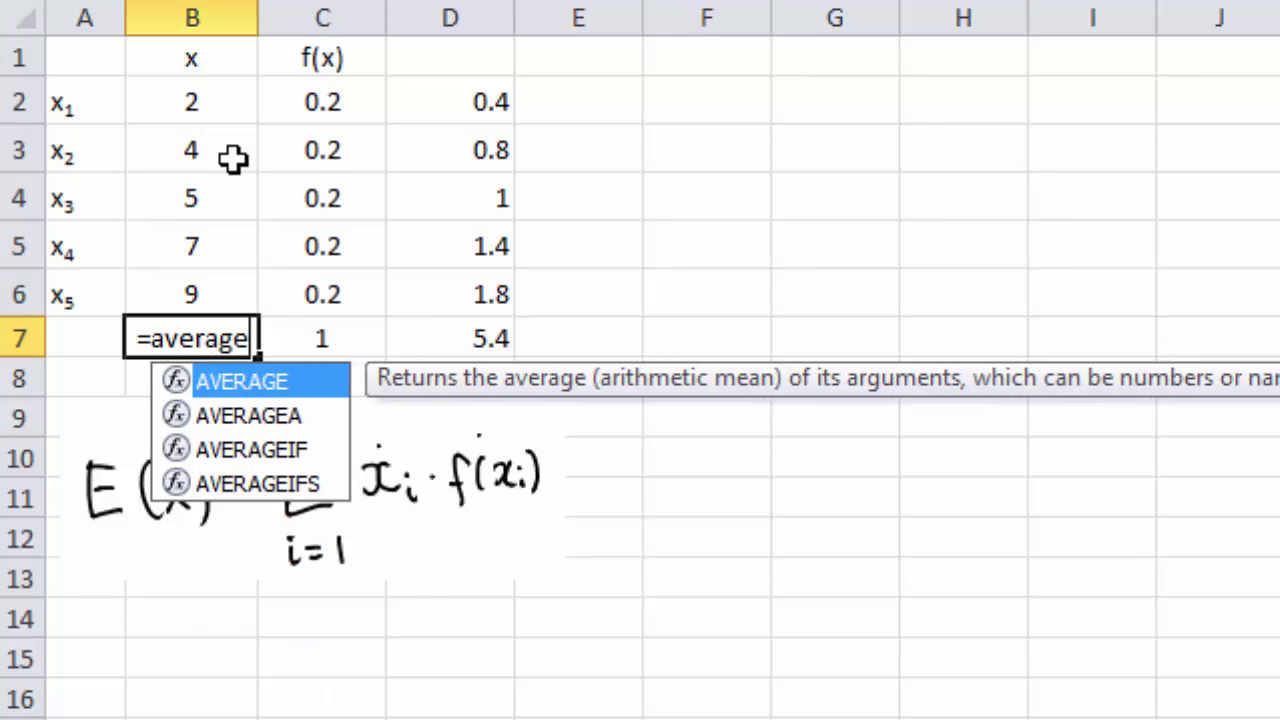
pyautogui.write('(')
pyautogui.moveTo(192, 100); pyautogui.dragTo(228, 304)
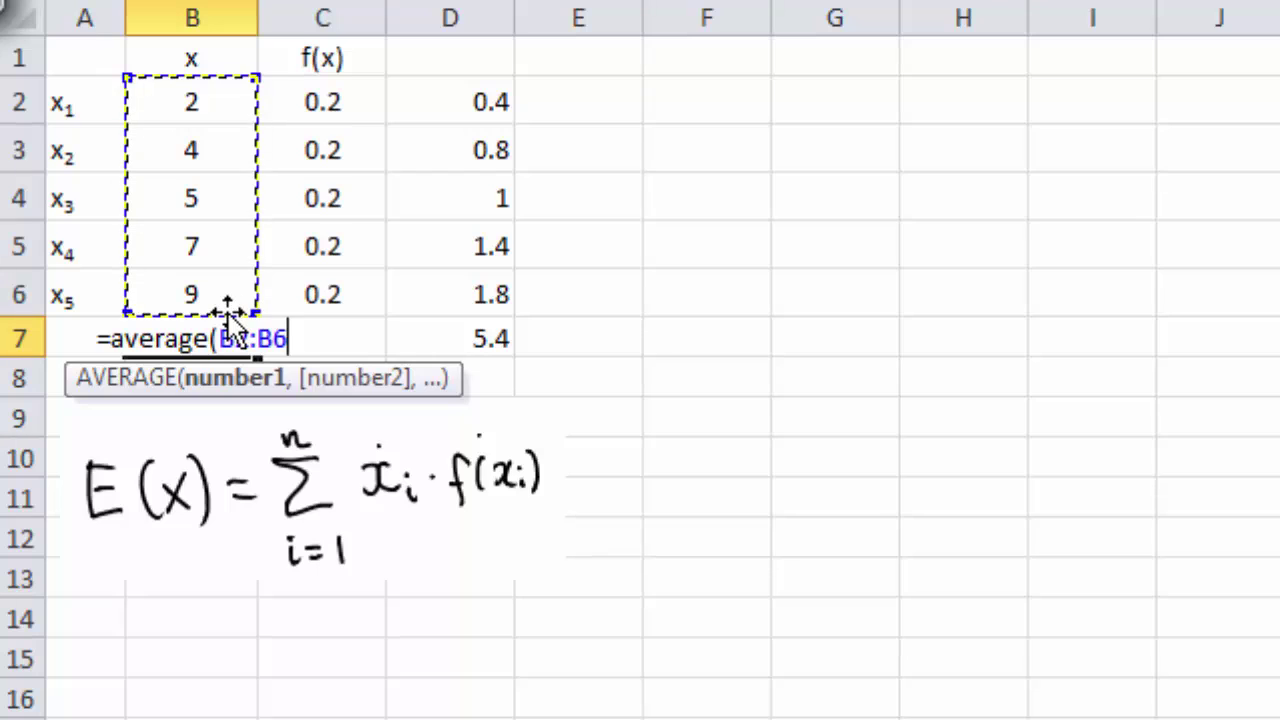
pyautogui.write(')')
pyautogui.press('Return')
pyautogui.click(228, 336)
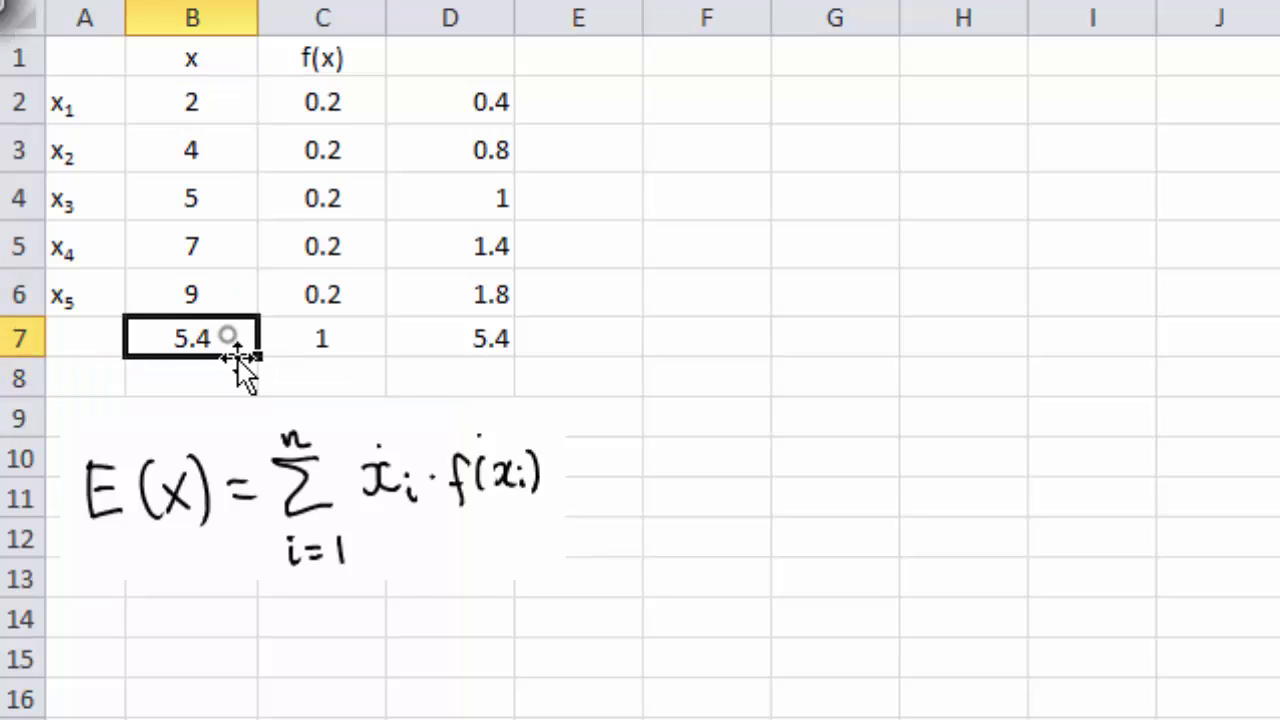
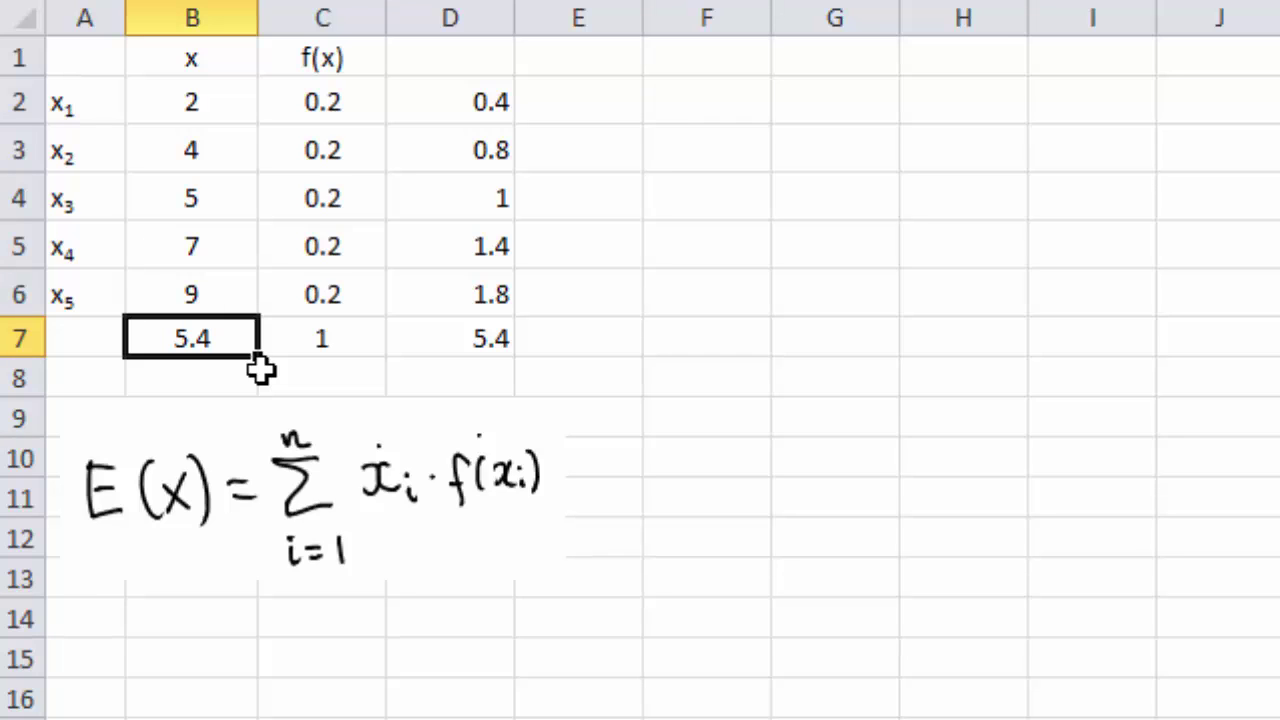
# Step: Make the probabilities unequal by setting C6 to 0.4 and both C2 and C3 to 0.1
pyautogui.click(348, 292)
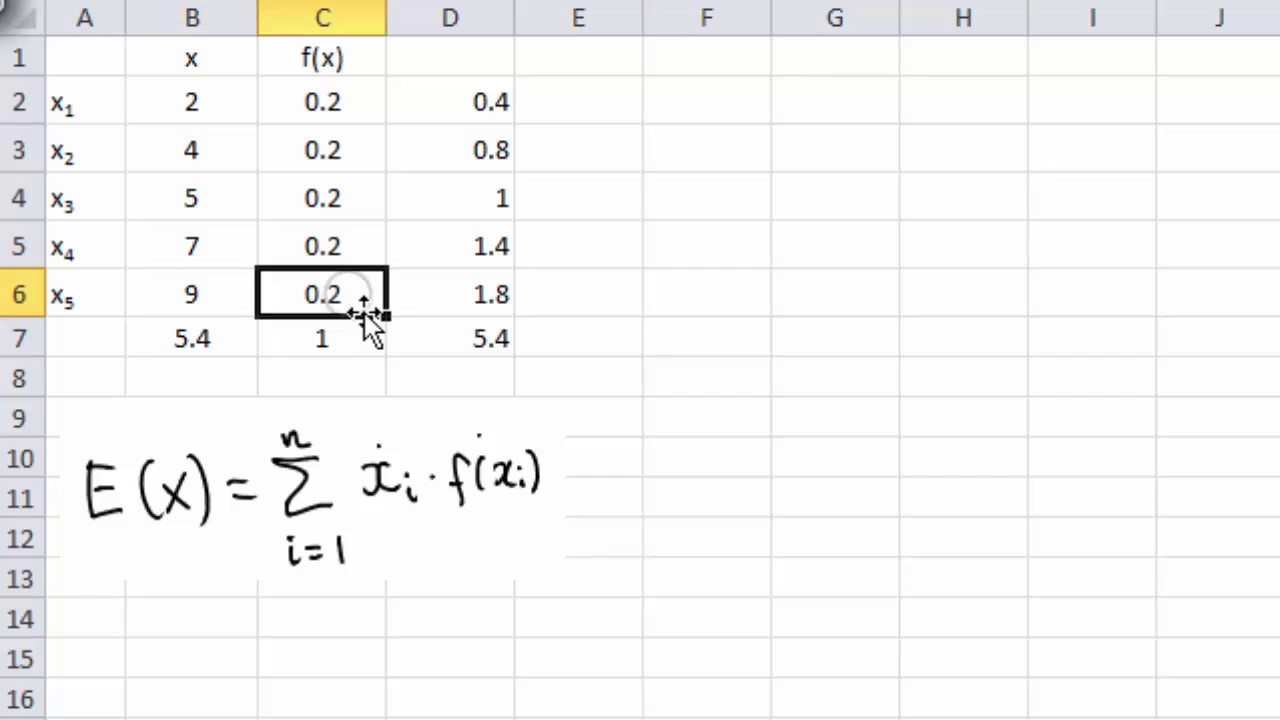
pyautogui.write('0')
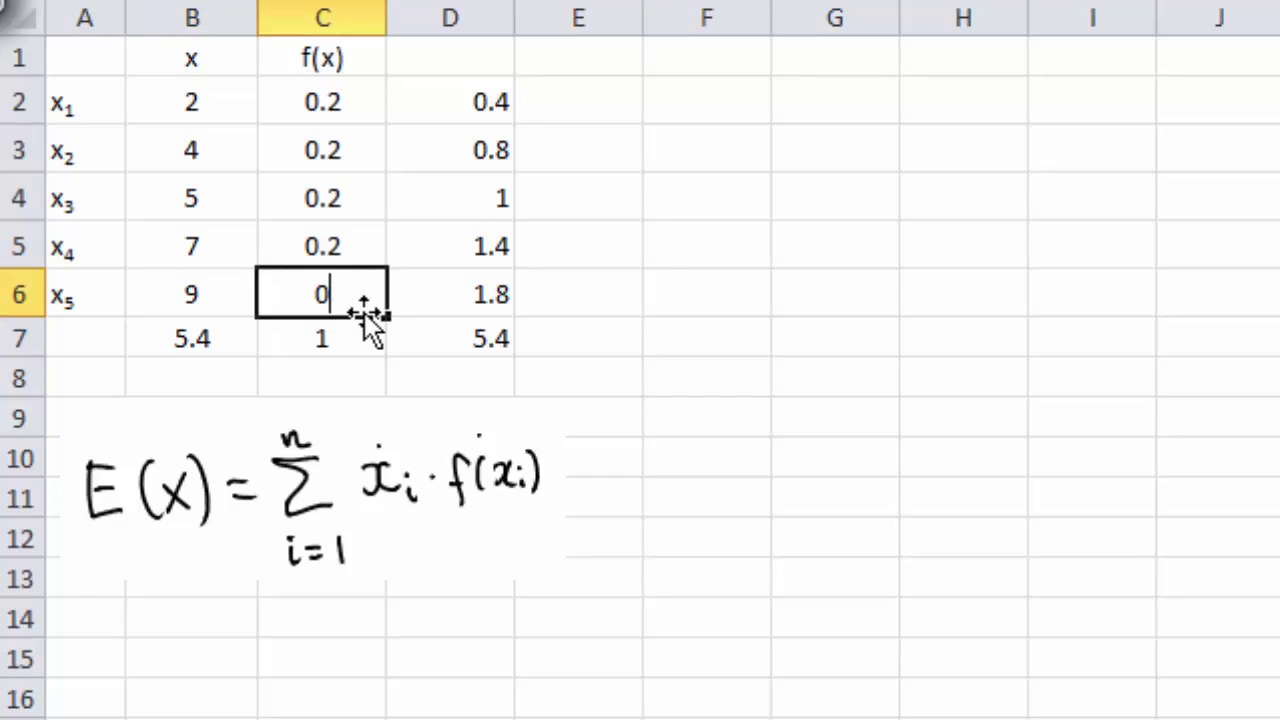
pyautogui.write('.4')
pyautogui.click(350, 99)
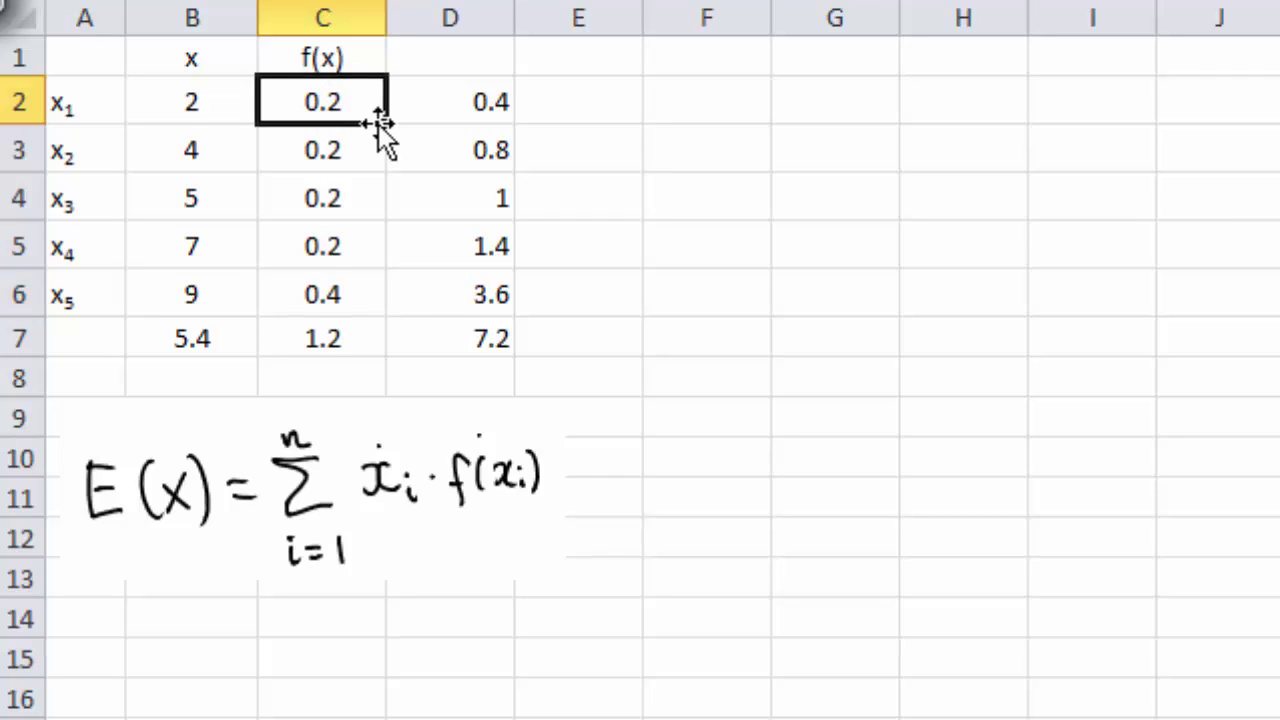
pyautogui.write('.1')
pyautogui.press('Return')
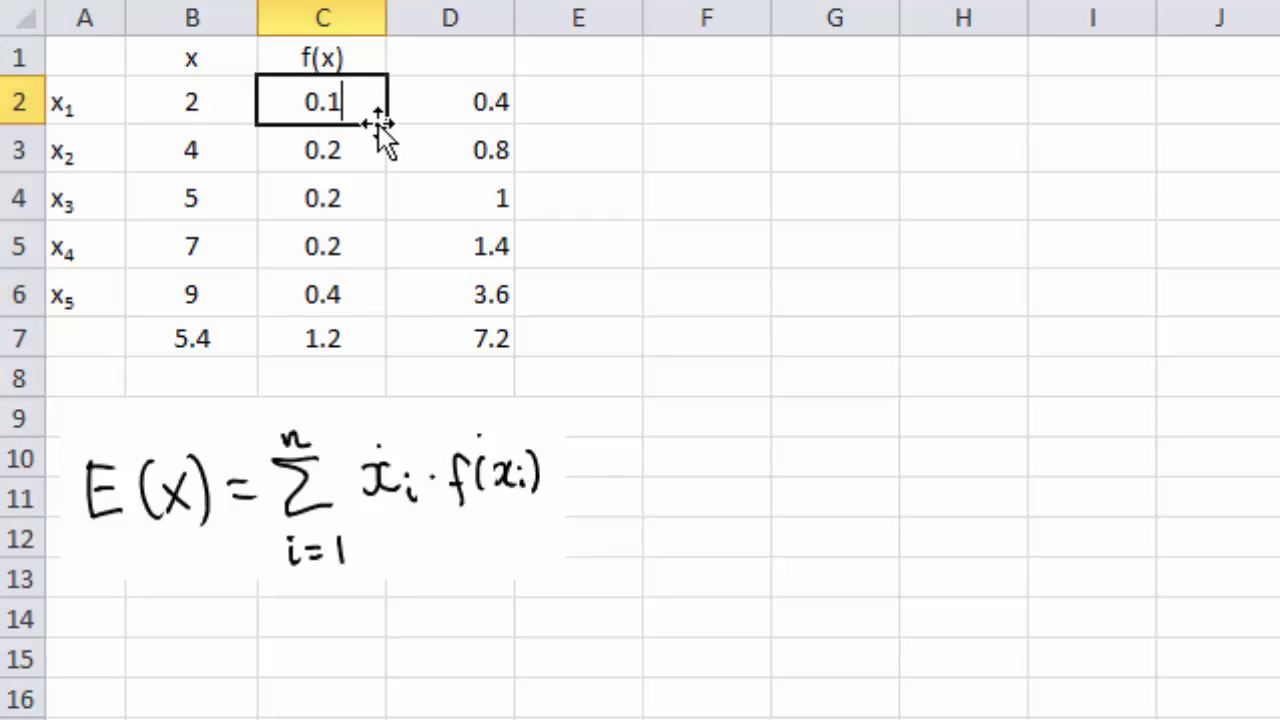
pyautogui.write('0.1')
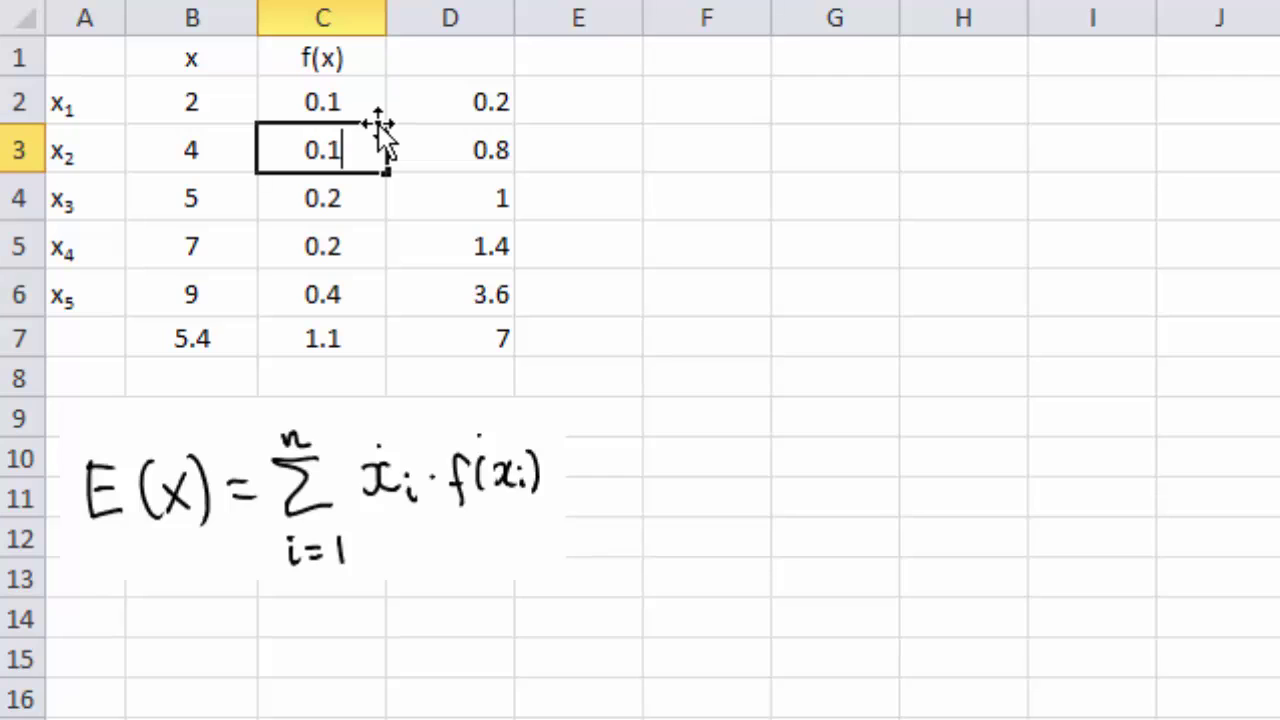
pyautogui.press('Return')
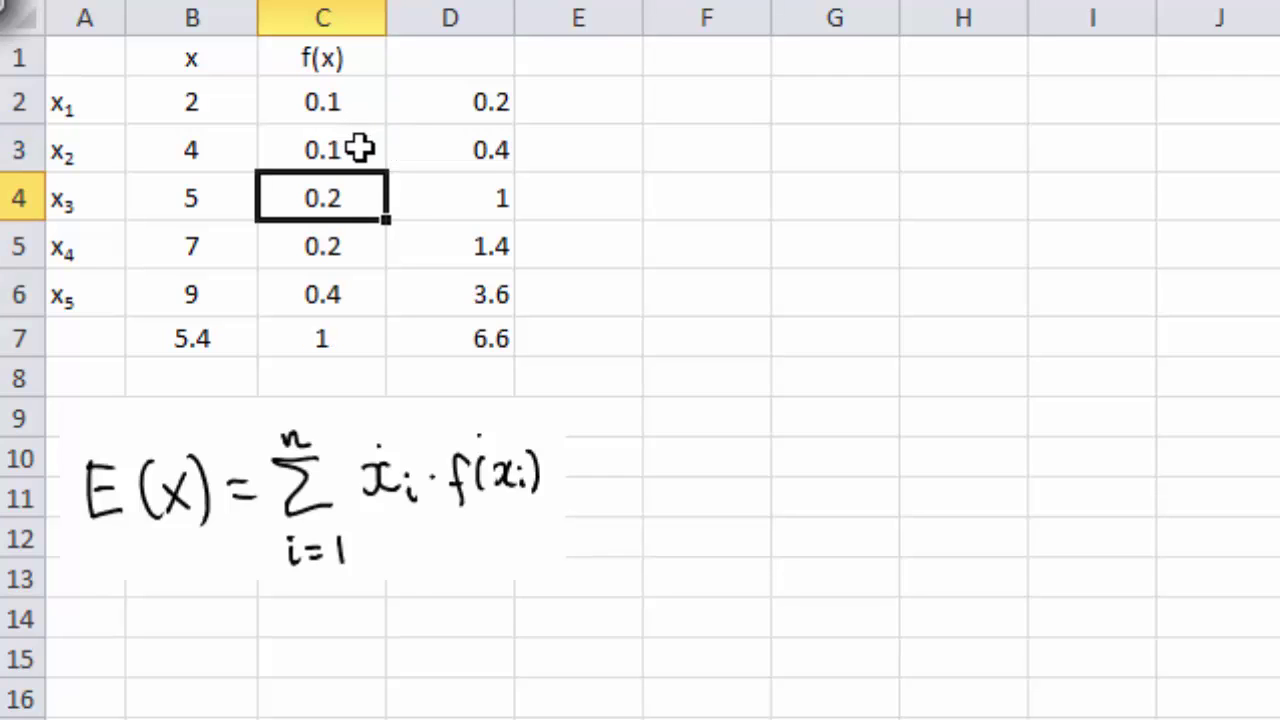
# Step: Compare the expected value in D7 with the plain average in B7, examining the x values and their probabilities in column C
pyautogui.click(497, 344)
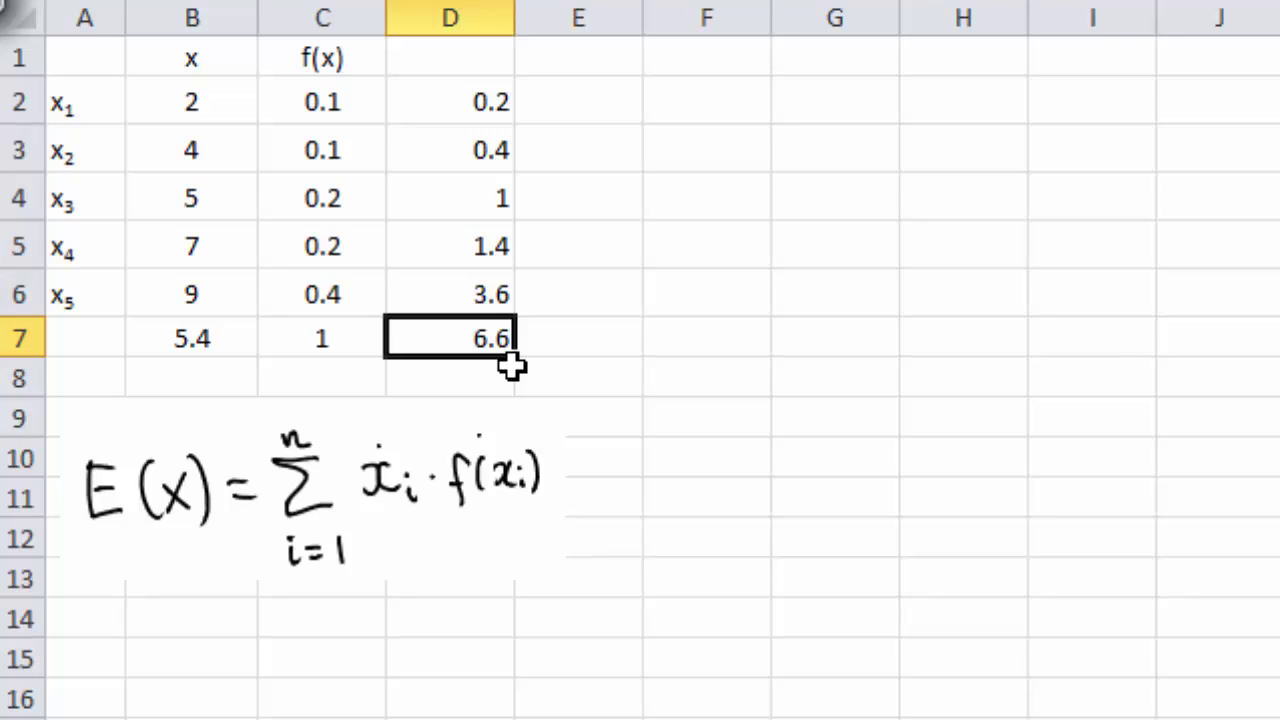
pyautogui.click(210, 330)
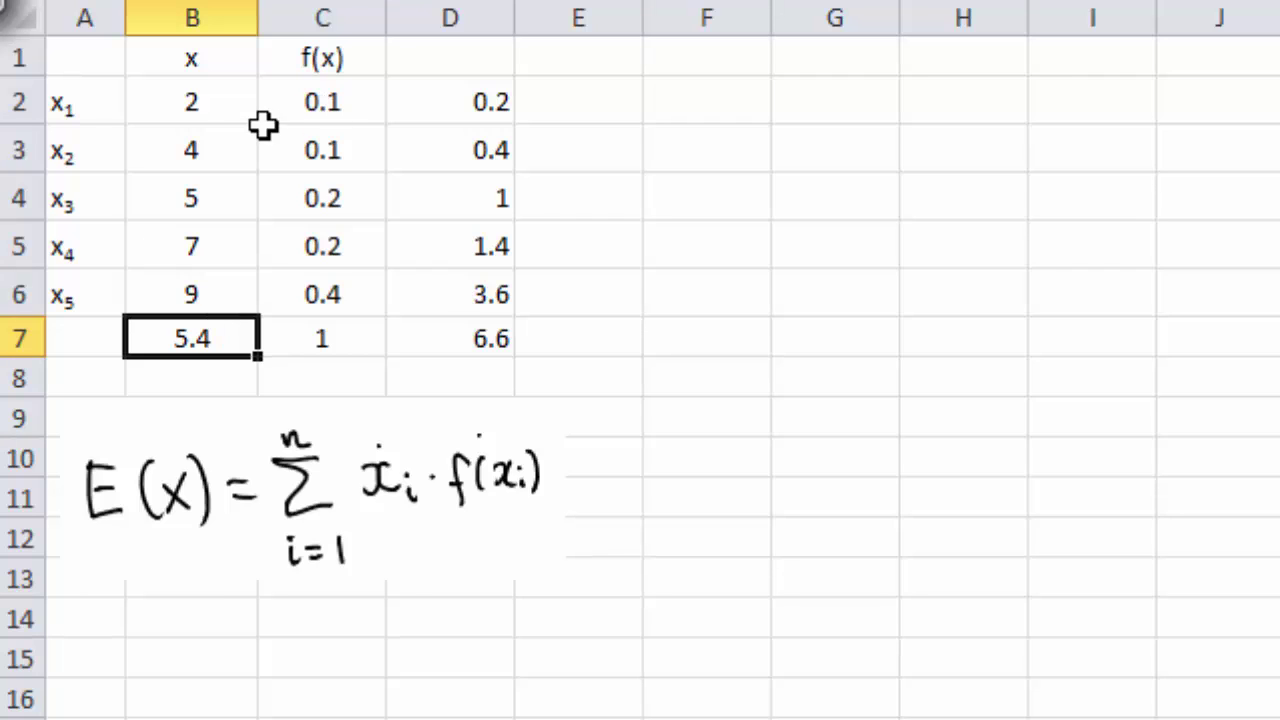
pyautogui.moveTo(231, 96); pyautogui.dragTo(223, 280)
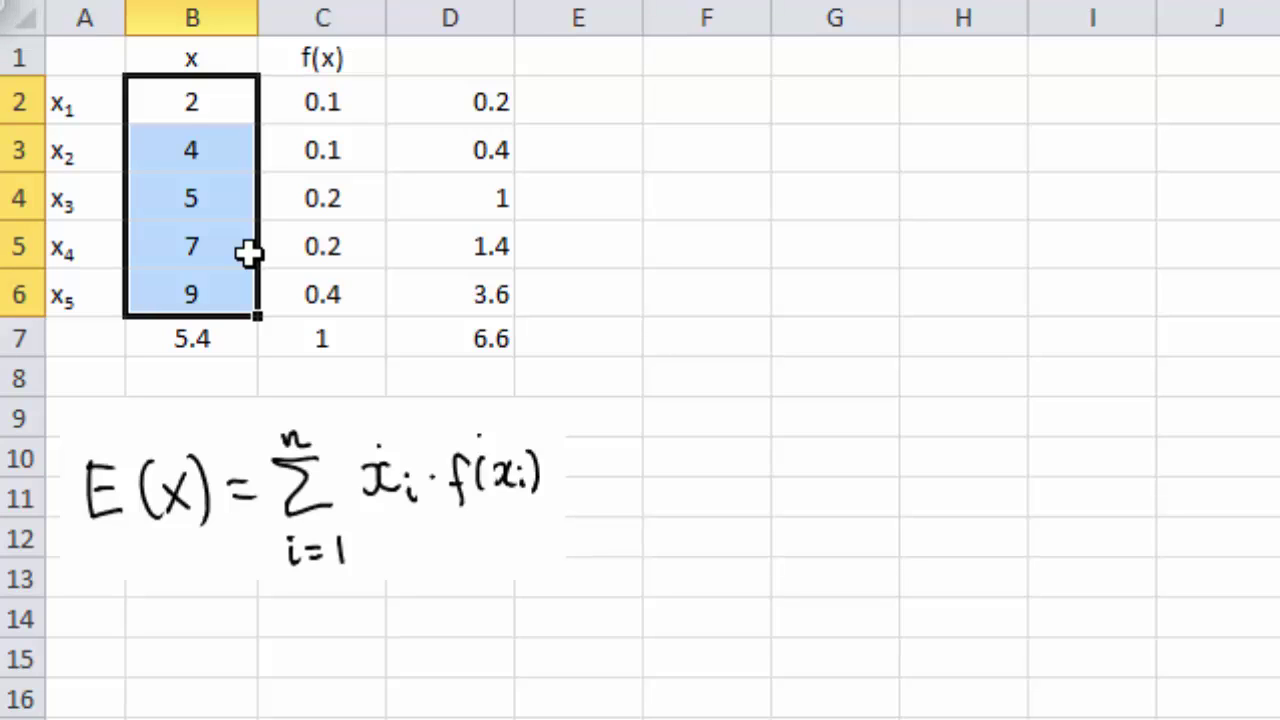
pyautogui.click(347, 293)
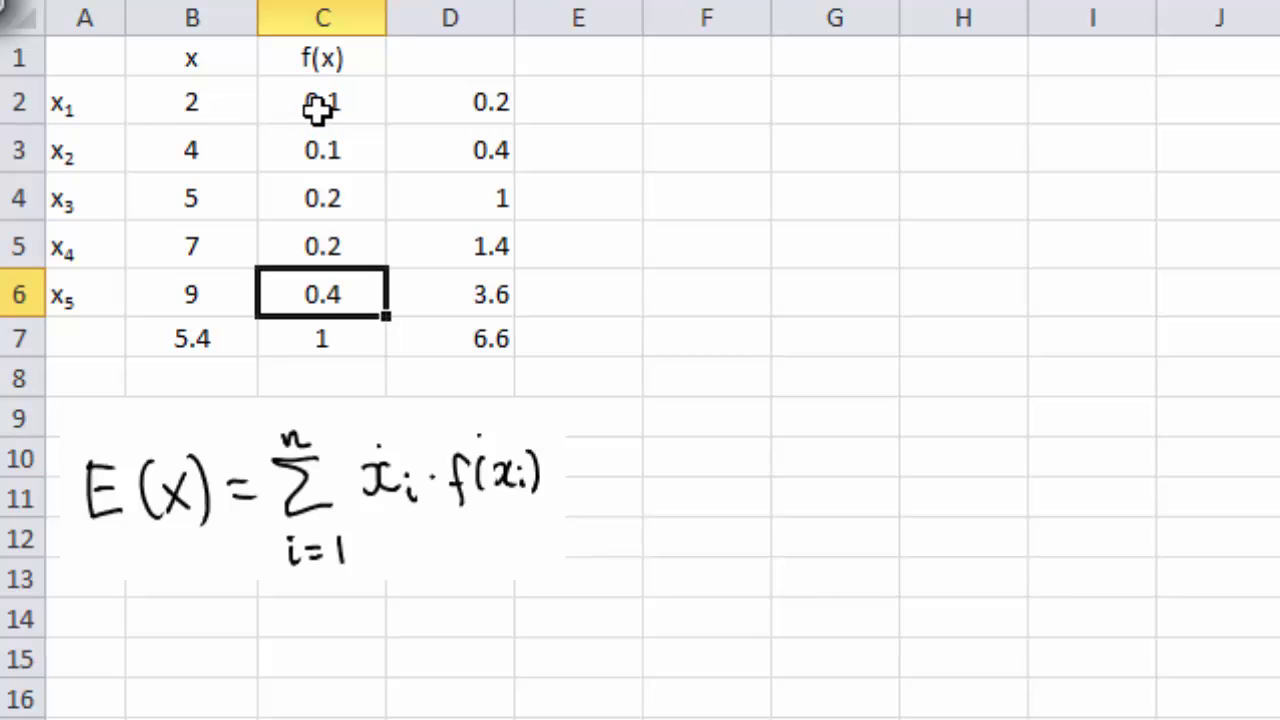
pyautogui.click(230, 280)
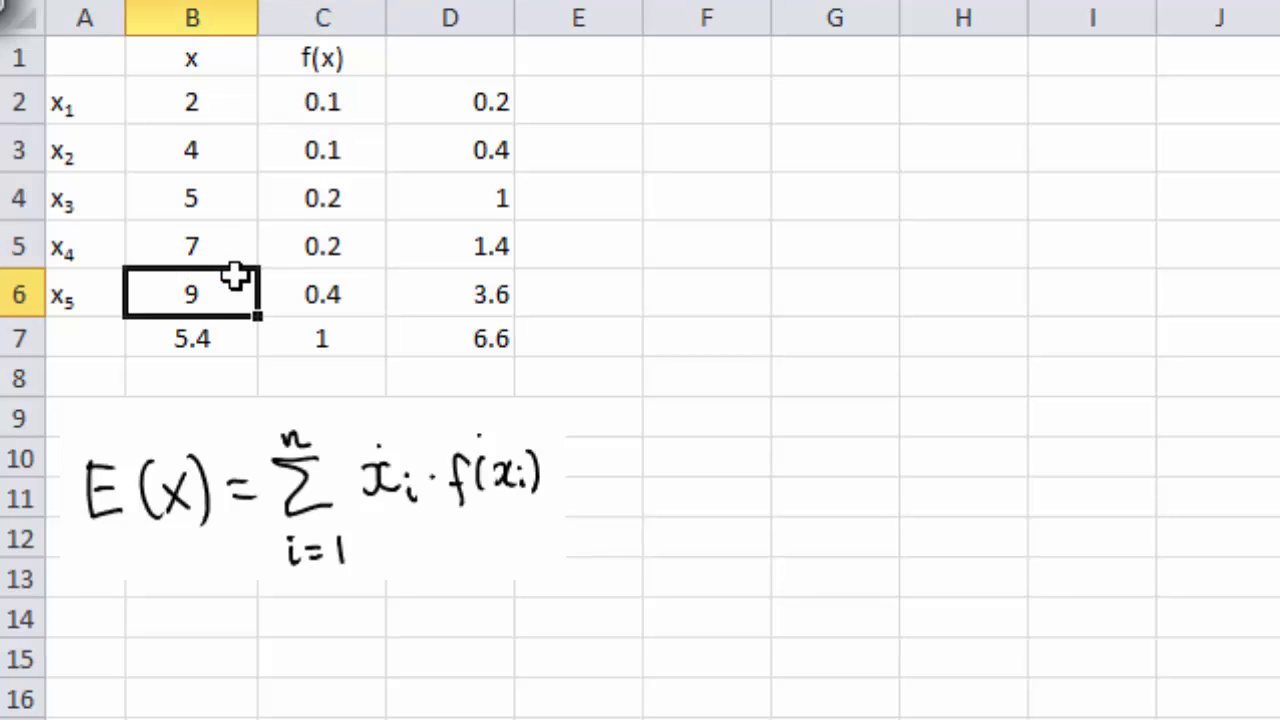
pyautogui.click(210, 106)
pyautogui.click(217, 145)
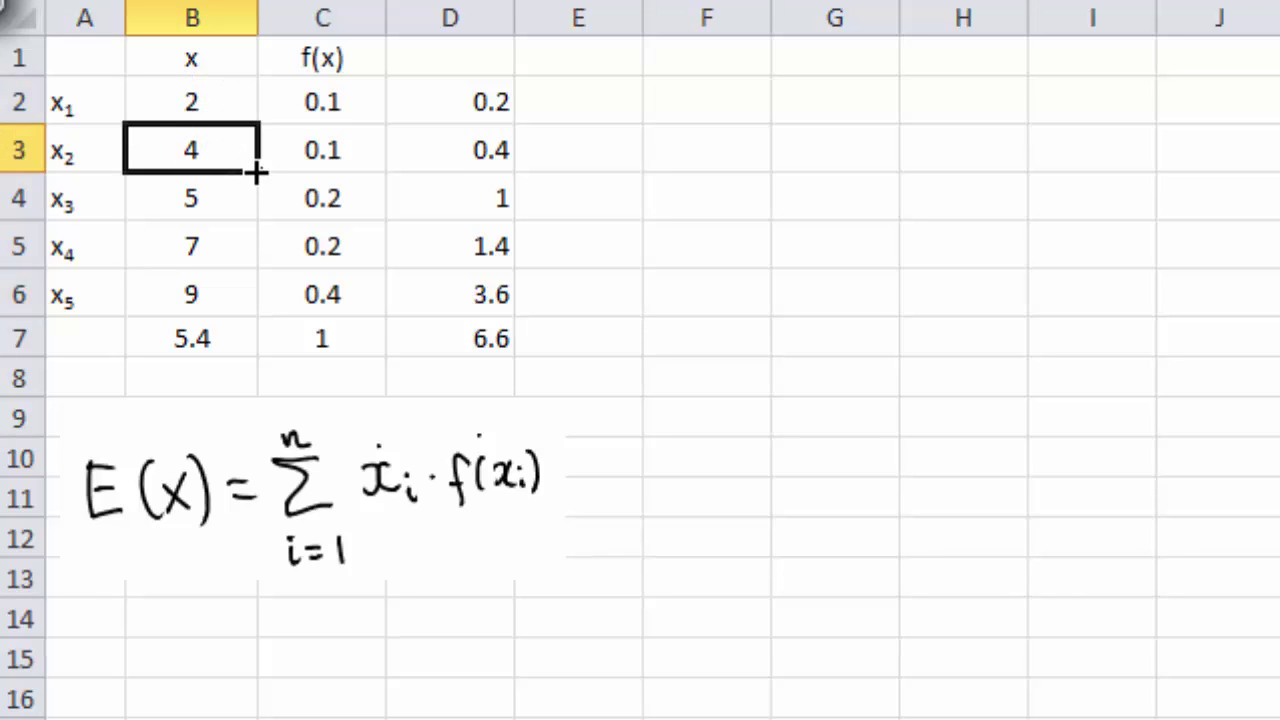
pyautogui.click(492, 337)
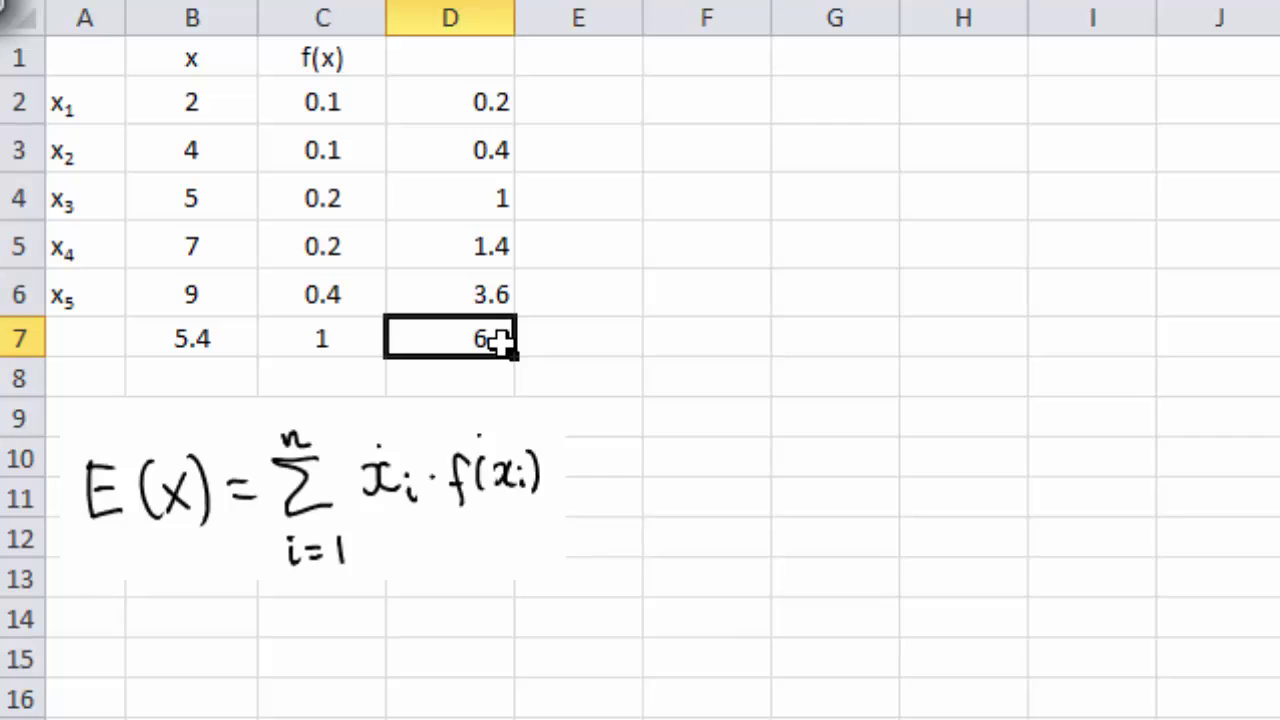
pyautogui.click(213, 333)
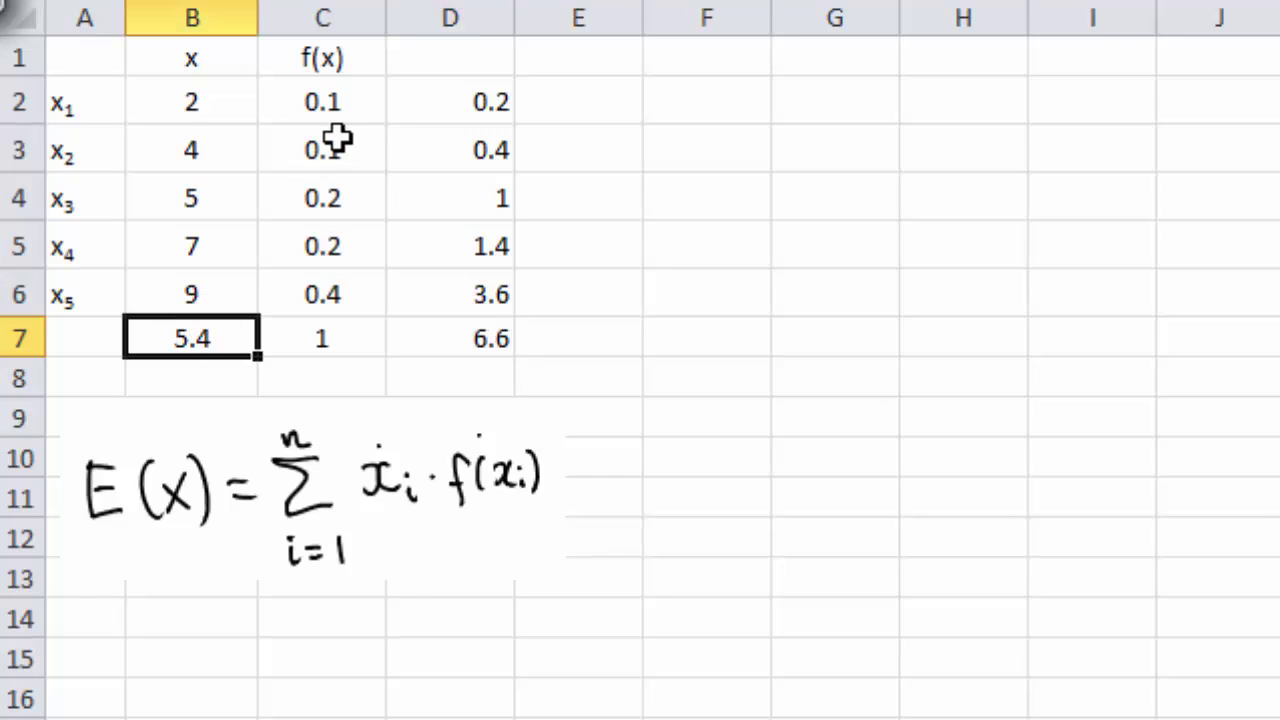
pyautogui.click(337, 105)
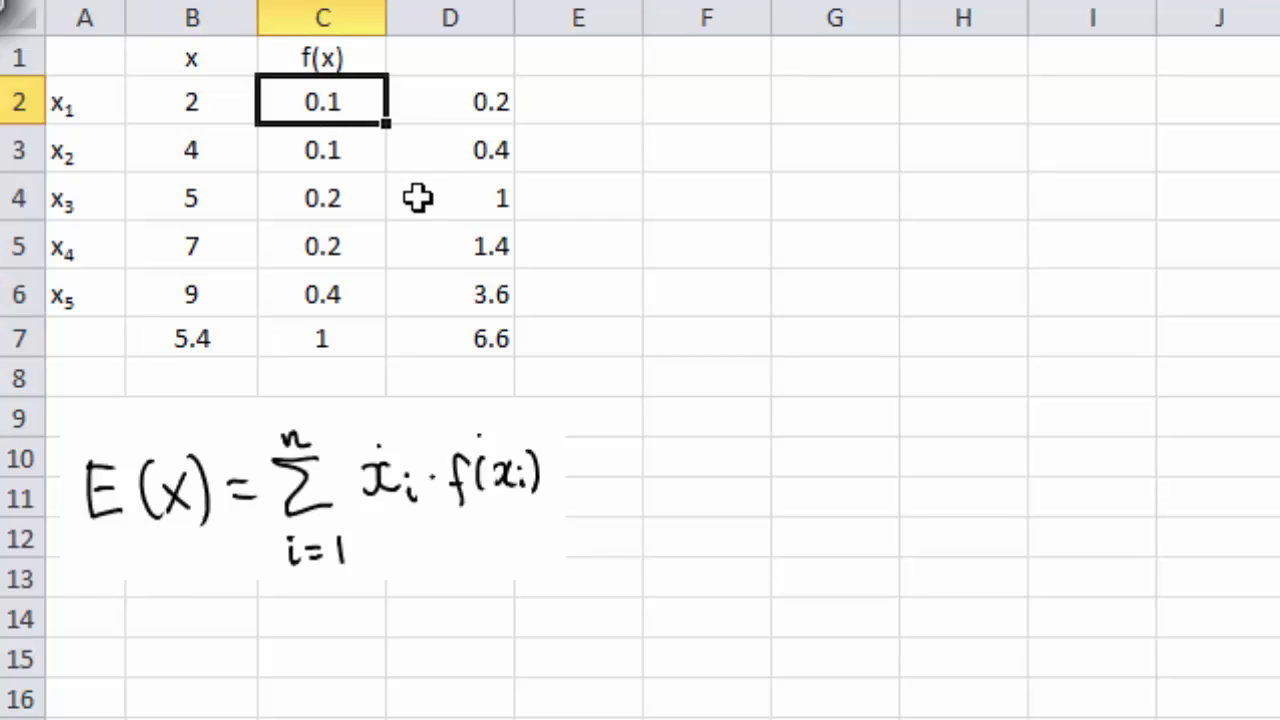
pyautogui.click(336, 248)
pyautogui.click(343, 286)
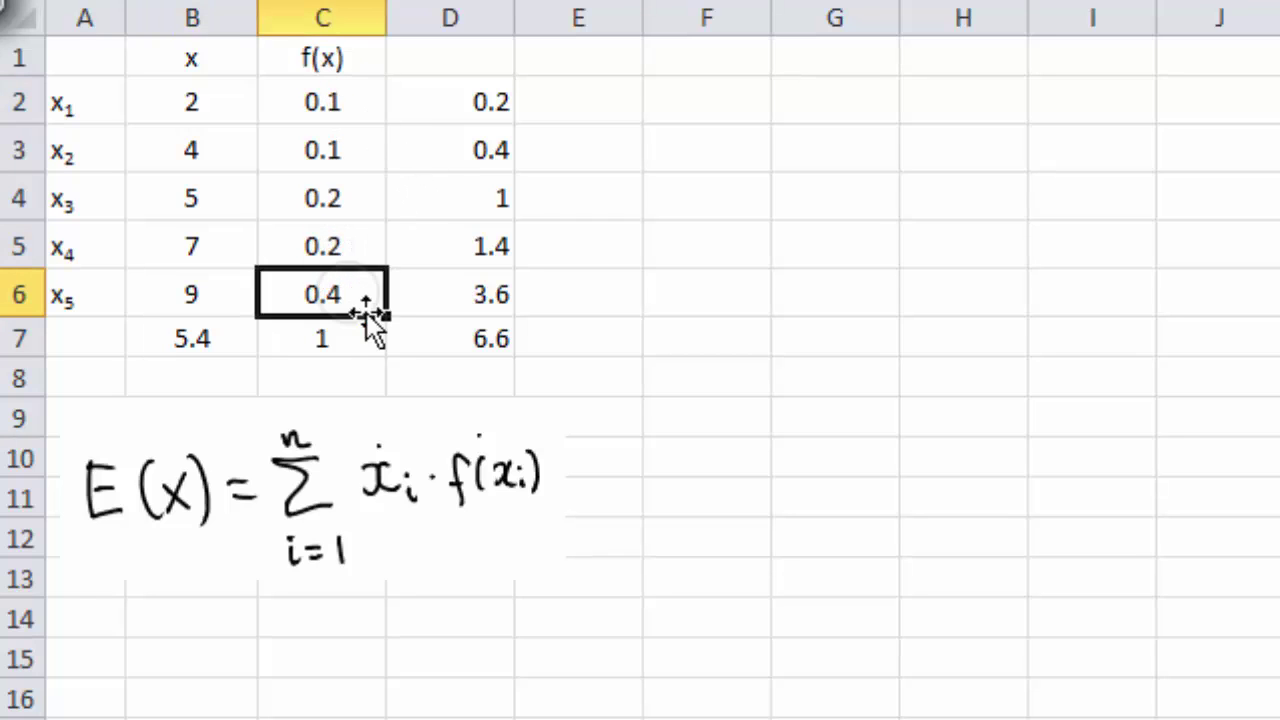